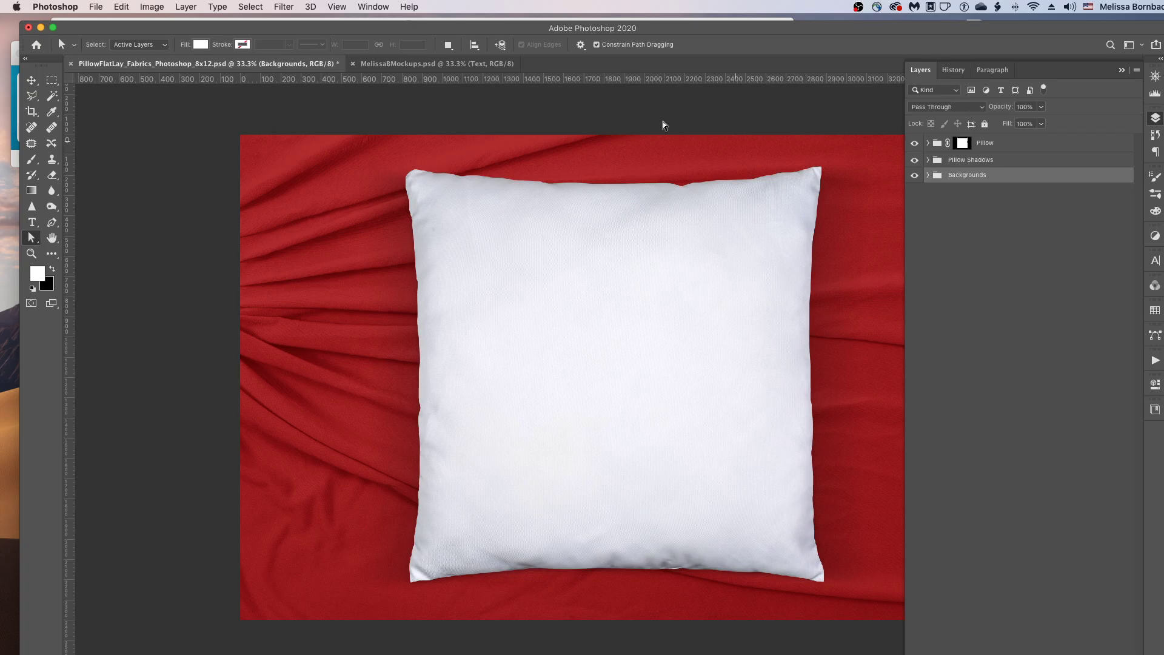
# Expand the Pillow group and open the Design - Pillow smart object for editing.
pyautogui.click(374, 7)
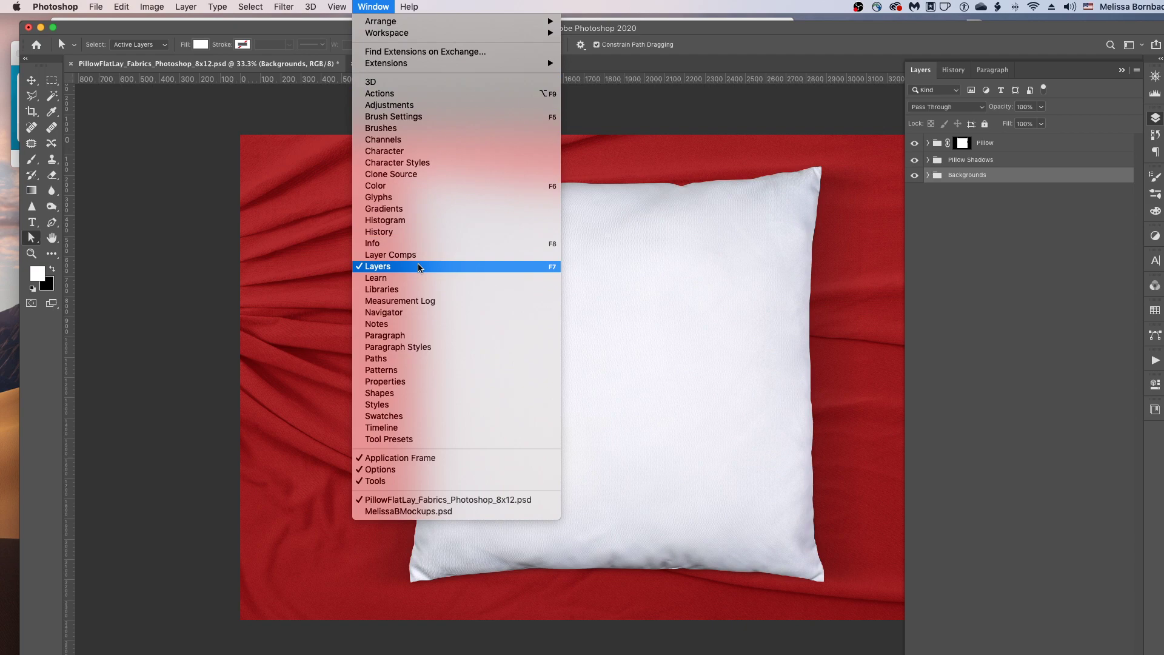
pyautogui.click(1013, 313)
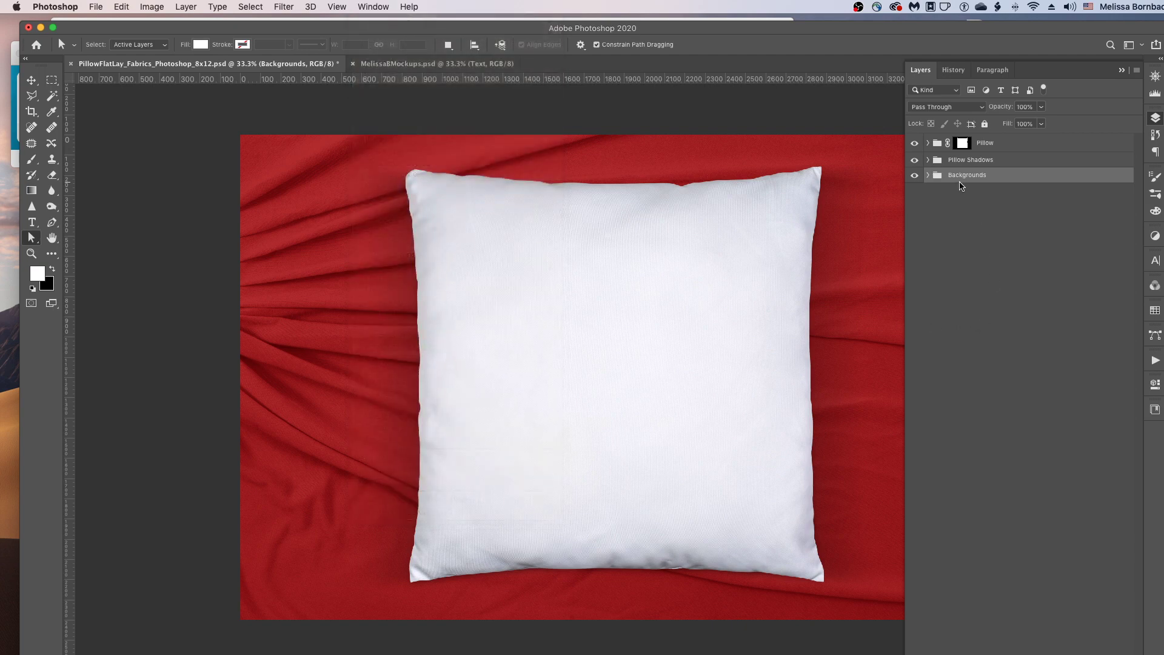
pyautogui.click(927, 143)
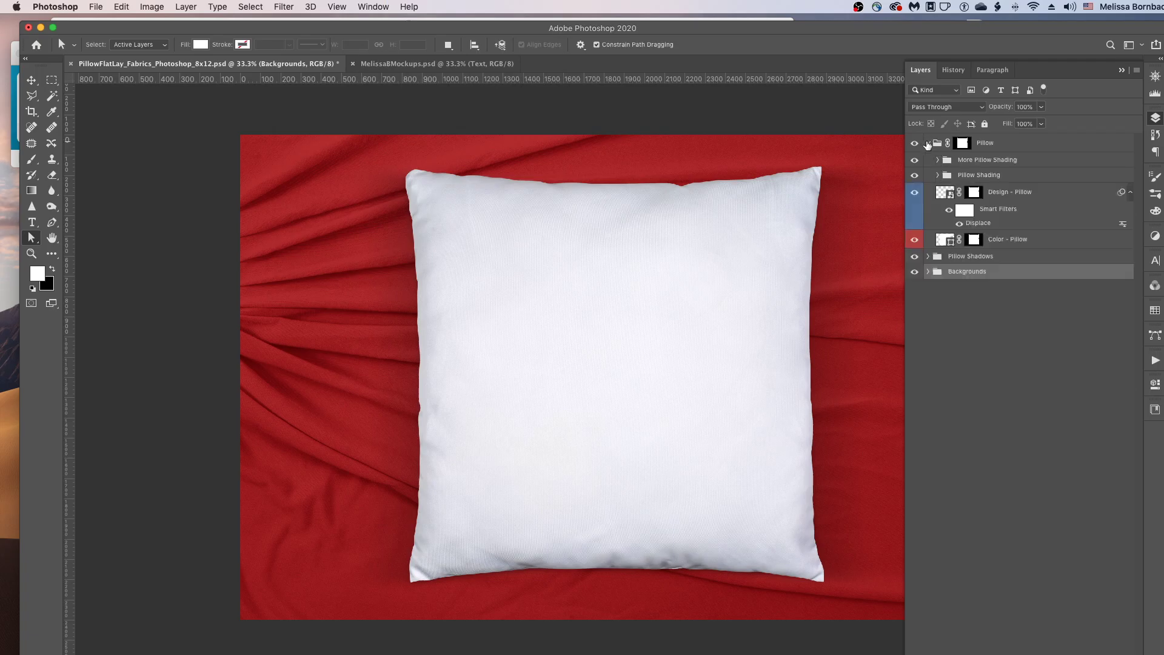
pyautogui.doubleClick(951, 194)
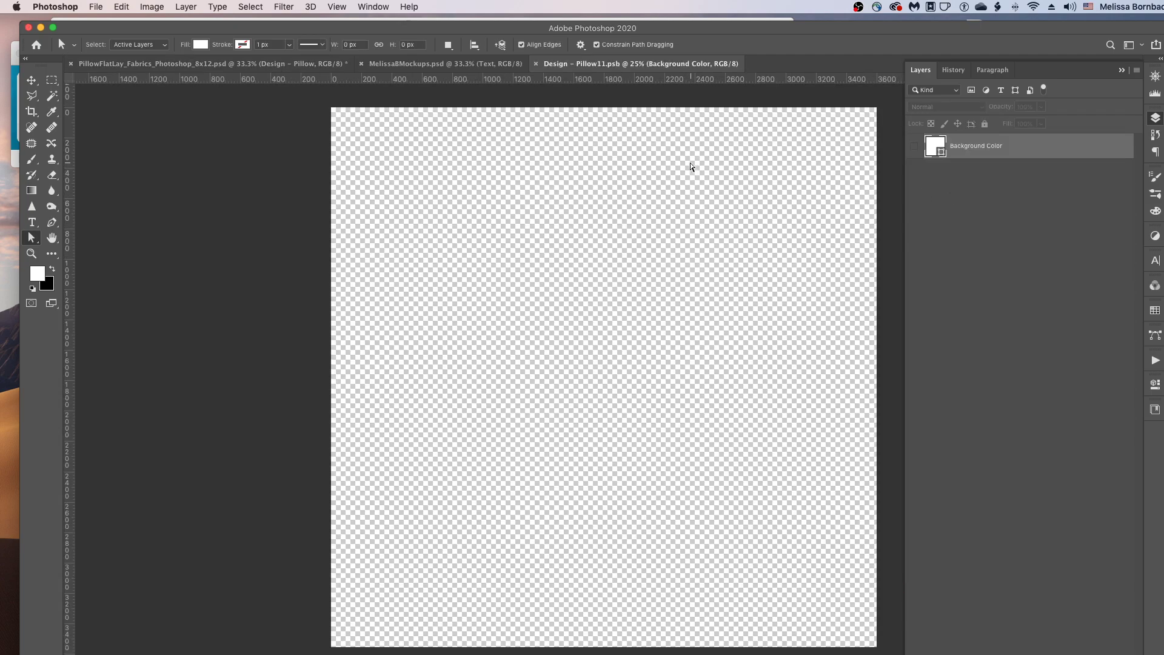
# Open confetti-1637197.jpg as a separate document.
pyautogui.click(100, 5)
pyautogui.click(424, 102)
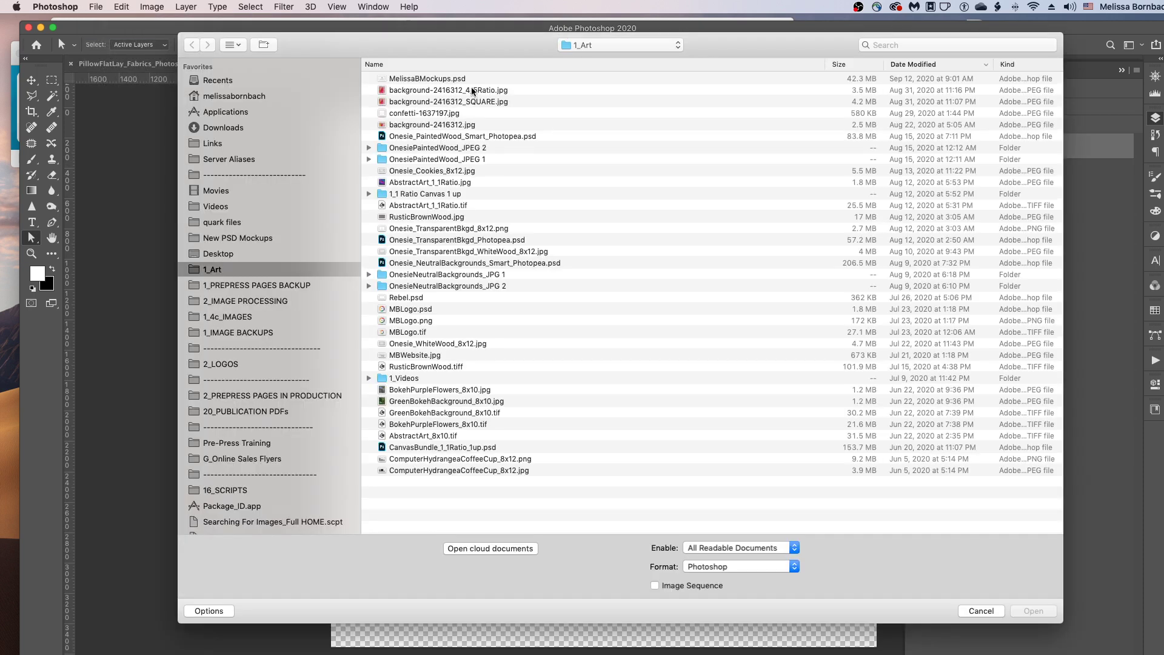
pyautogui.click(410, 115)
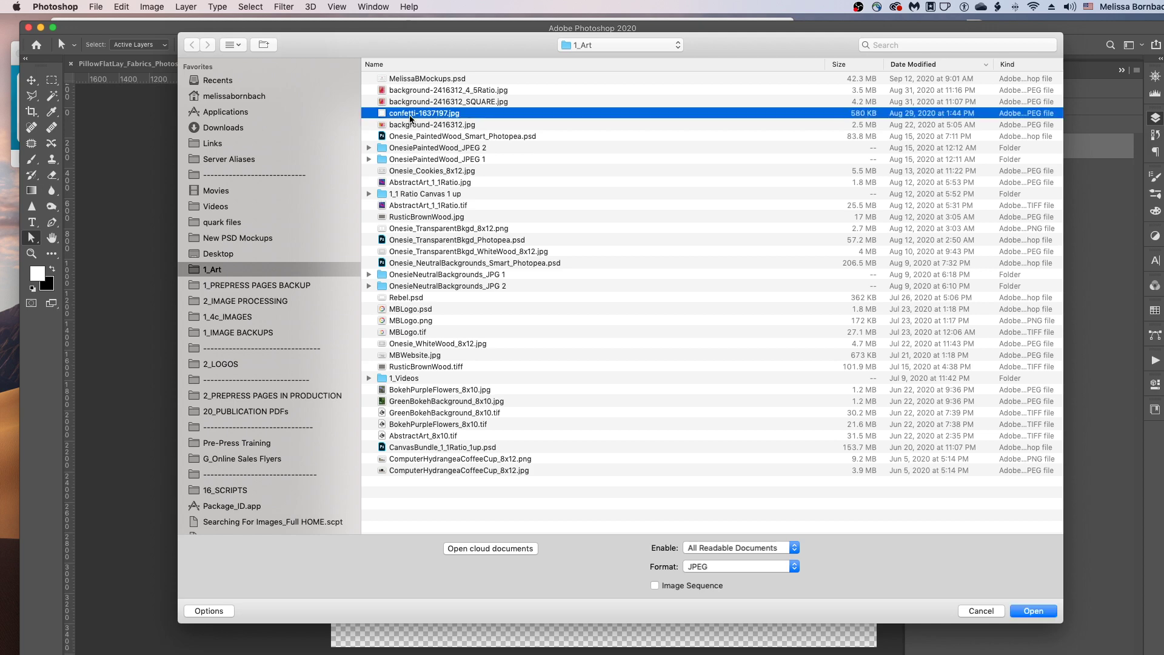
pyautogui.doubleClick(410, 115)
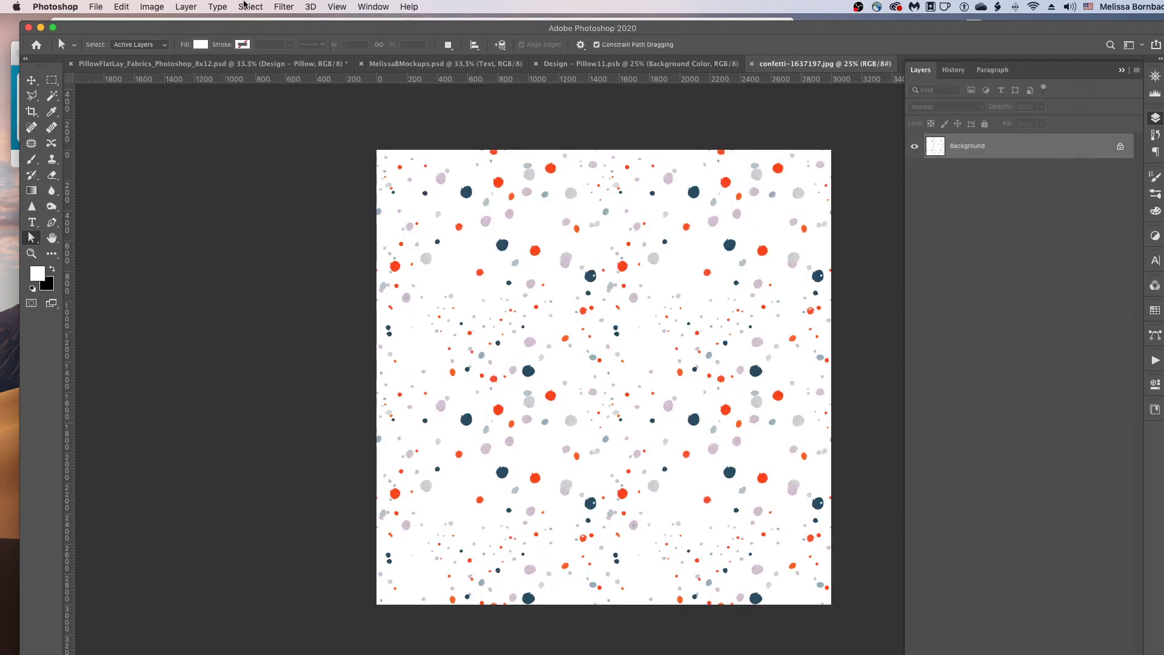
# Copy the entire confetti image and paste it into Design - Pillow11.psb as Layer 1.
pyautogui.click(250, 6)
pyautogui.click(250, 21)
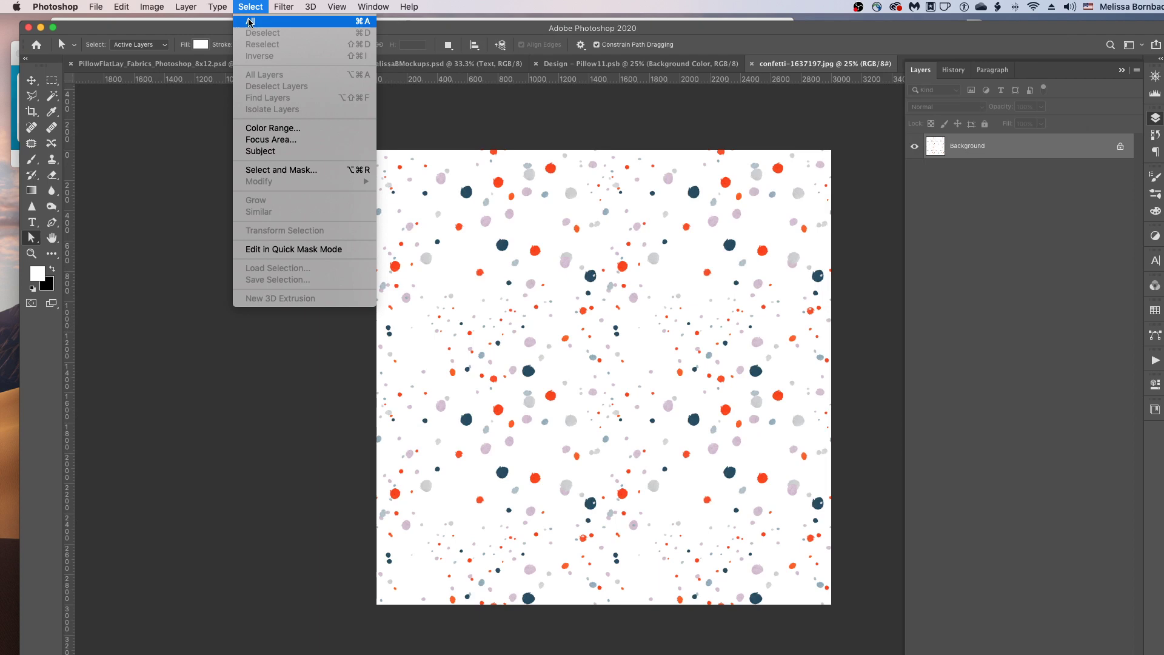
pyautogui.click(122, 7)
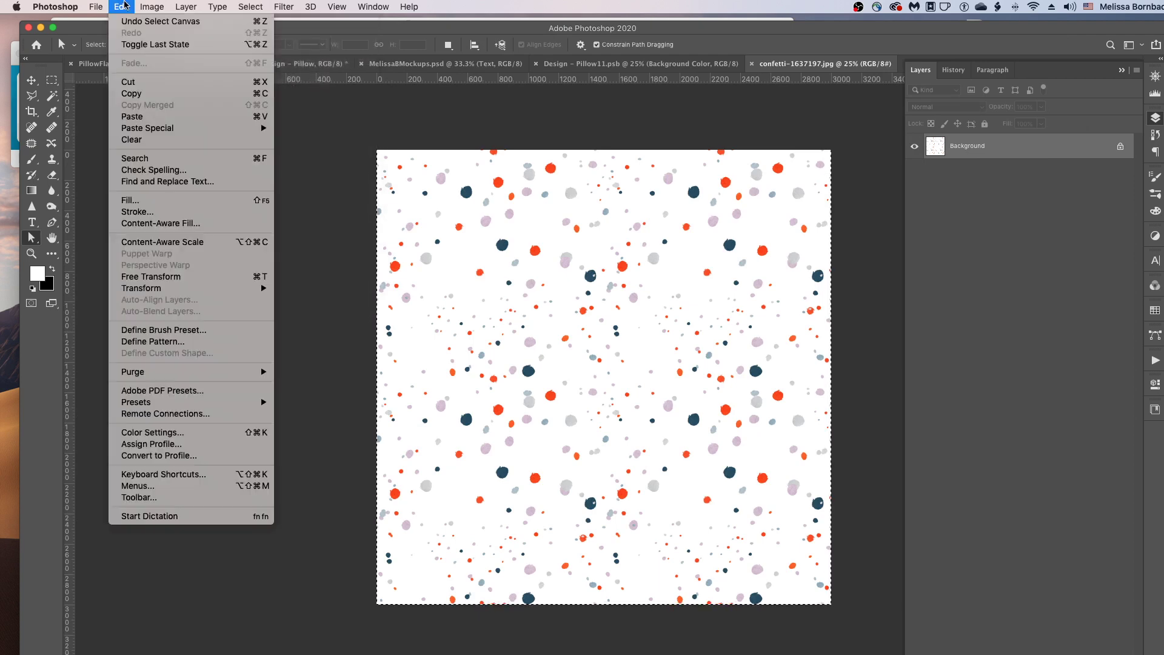
pyautogui.click(159, 95)
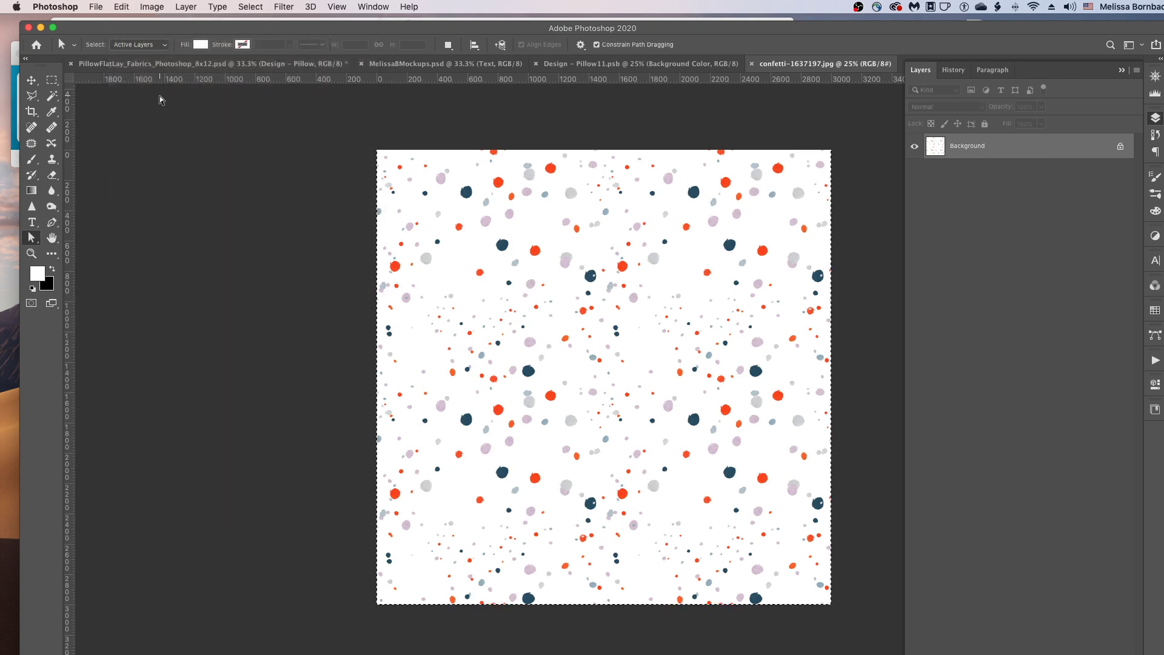
pyautogui.click(608, 65)
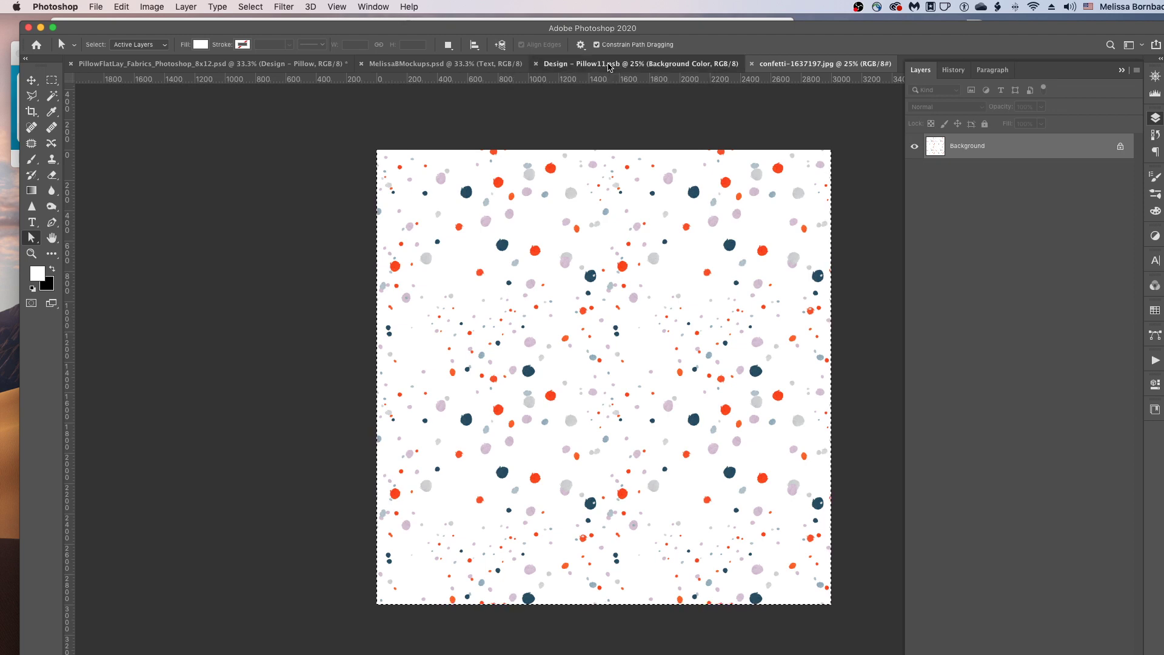
pyautogui.click(129, 7)
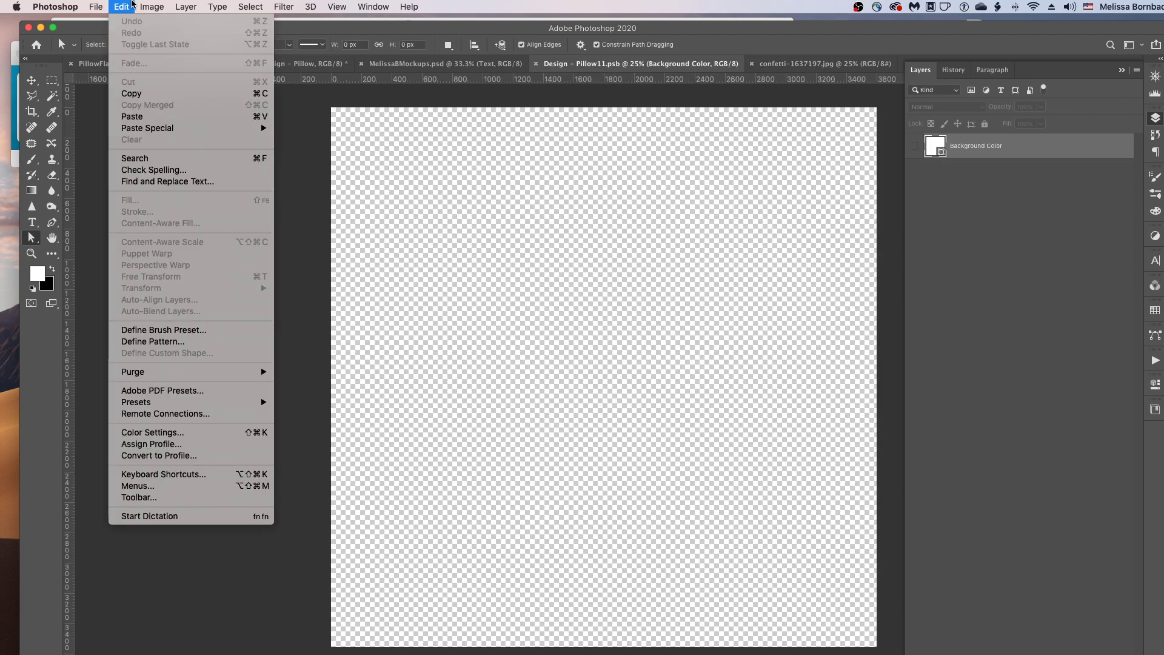
pyautogui.click(146, 117)
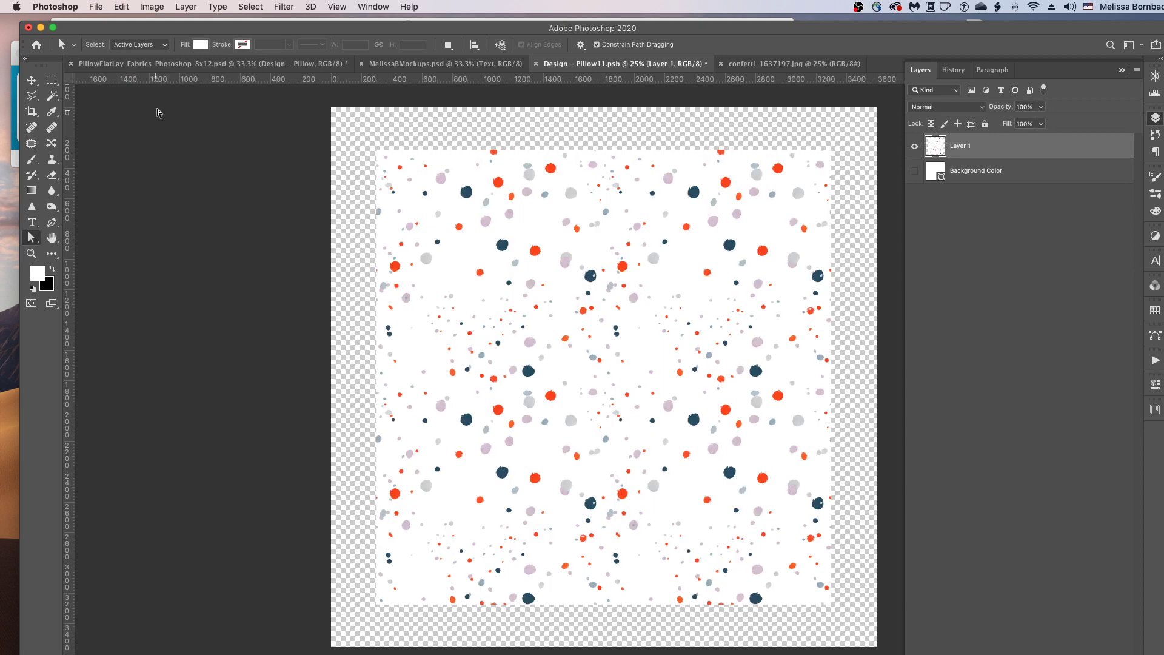
# Free Transform the confetti layer up to 121.09% so it fills the whole canvas.
pyautogui.click(121, 7)
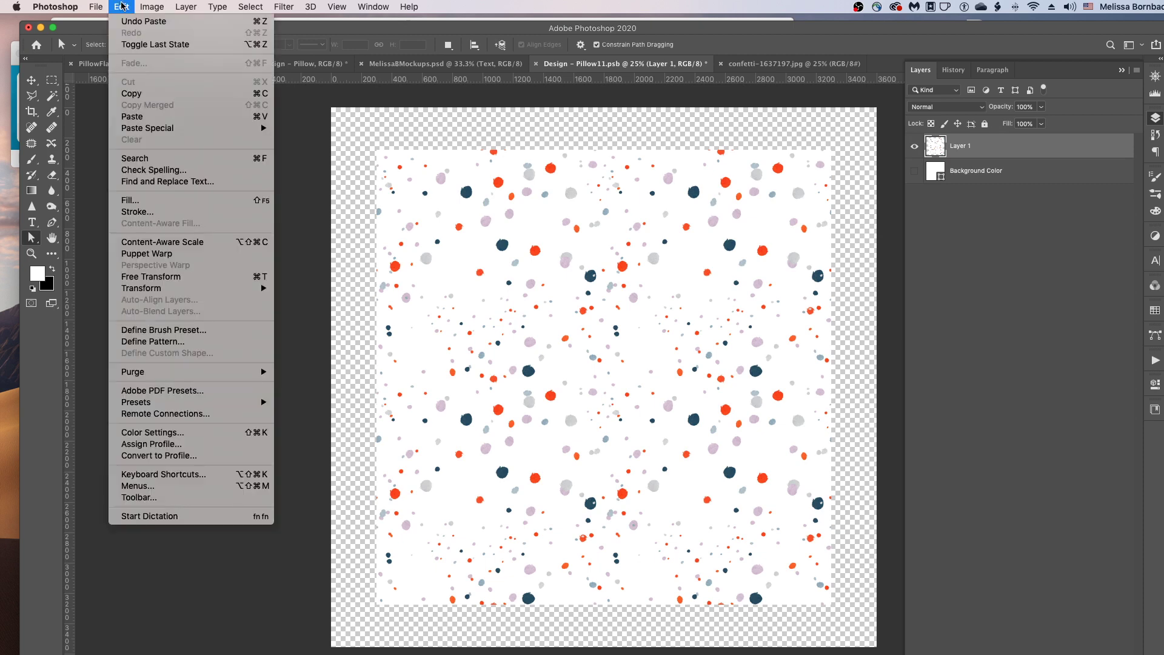
pyautogui.click(185, 278)
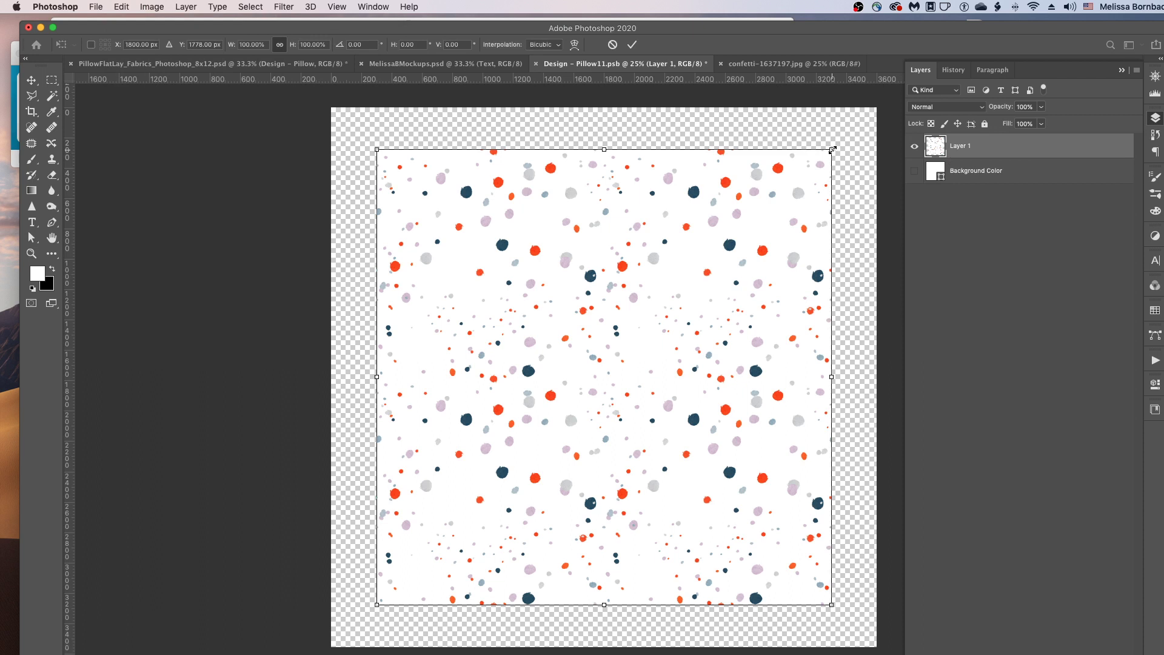
pyautogui.moveTo(832, 149); pyautogui.dragTo(882, 101)
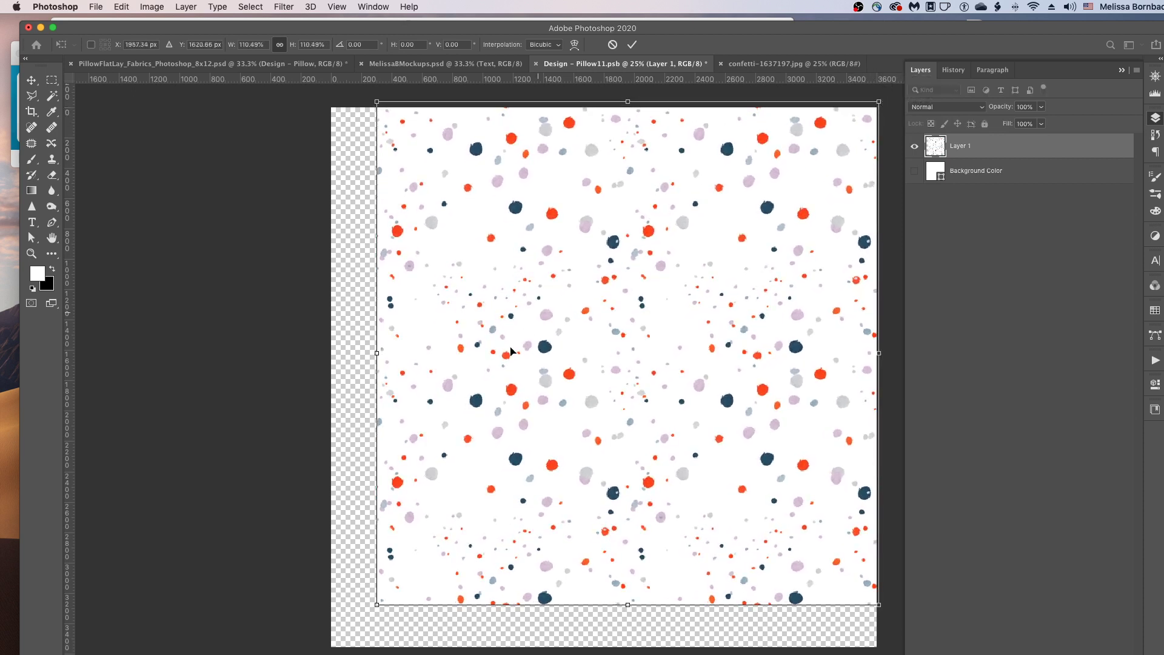
pyautogui.moveTo(376, 604); pyautogui.dragTo(327, 651)
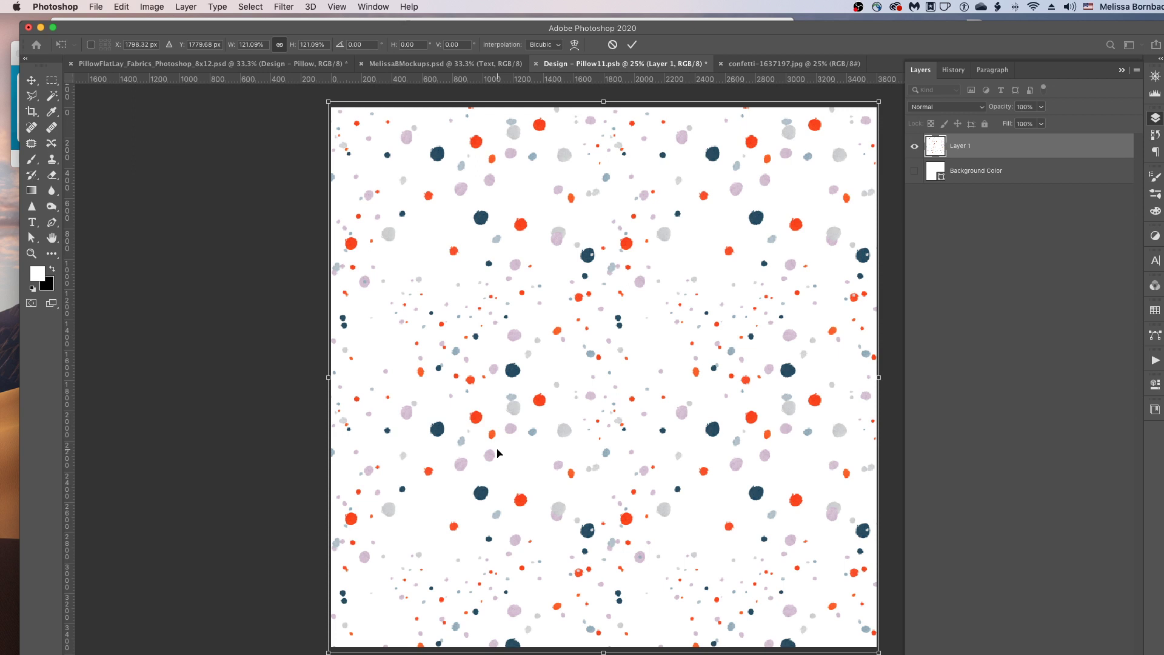
pyautogui.press('Return')
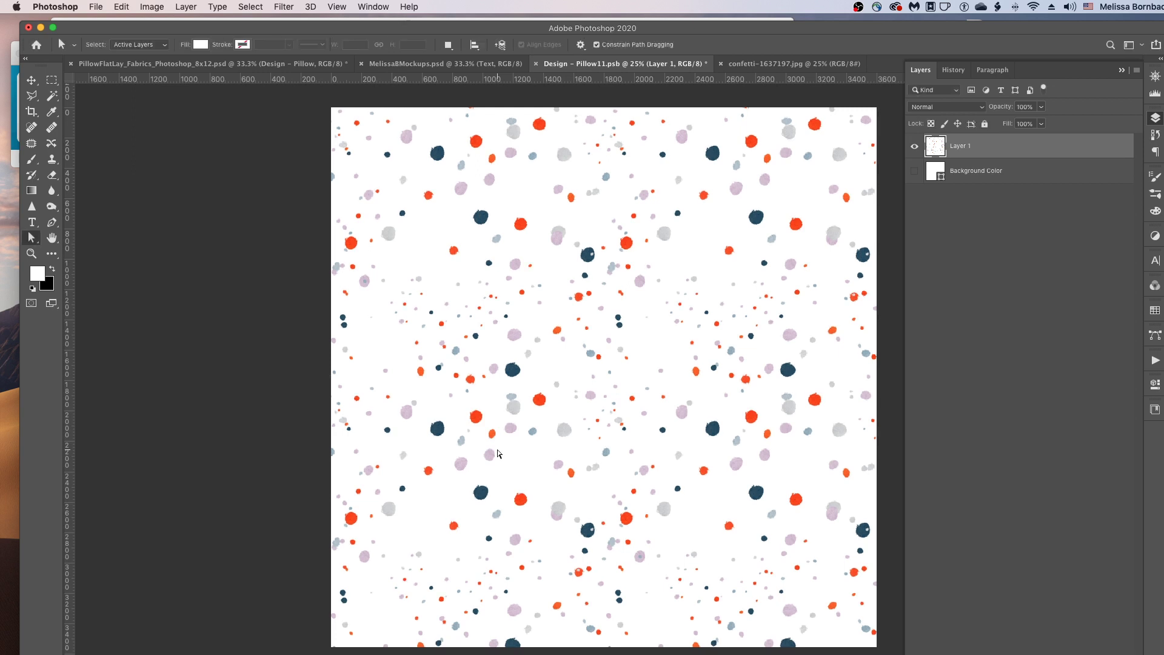
pyautogui.click(122, 7)
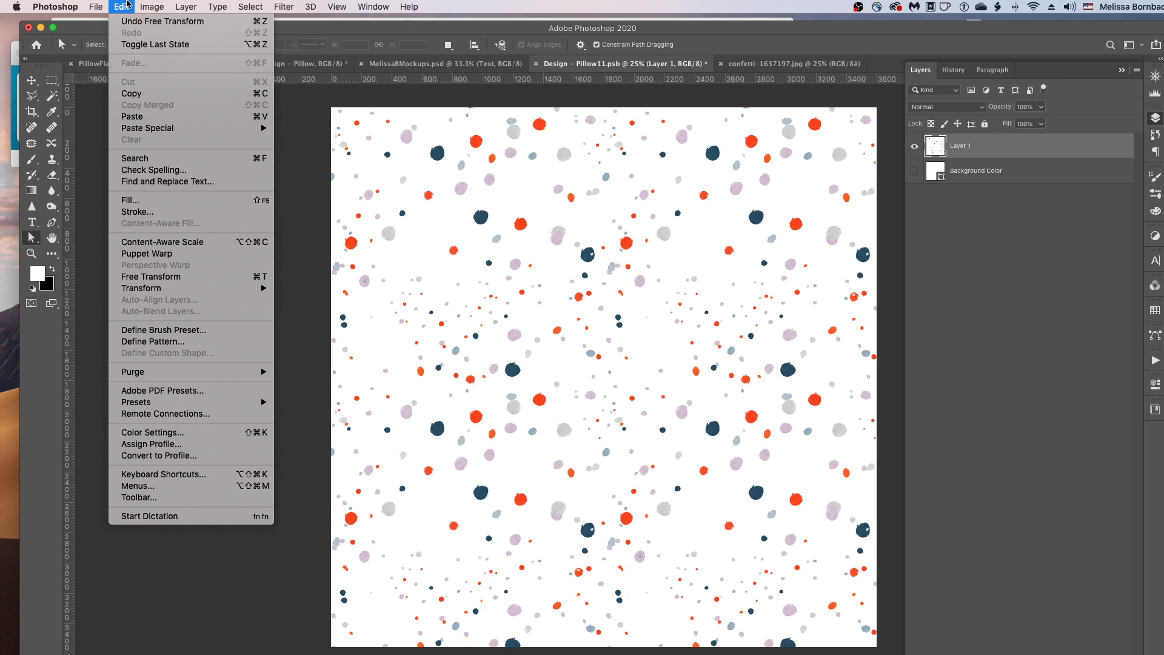
pyautogui.click(127, 21)
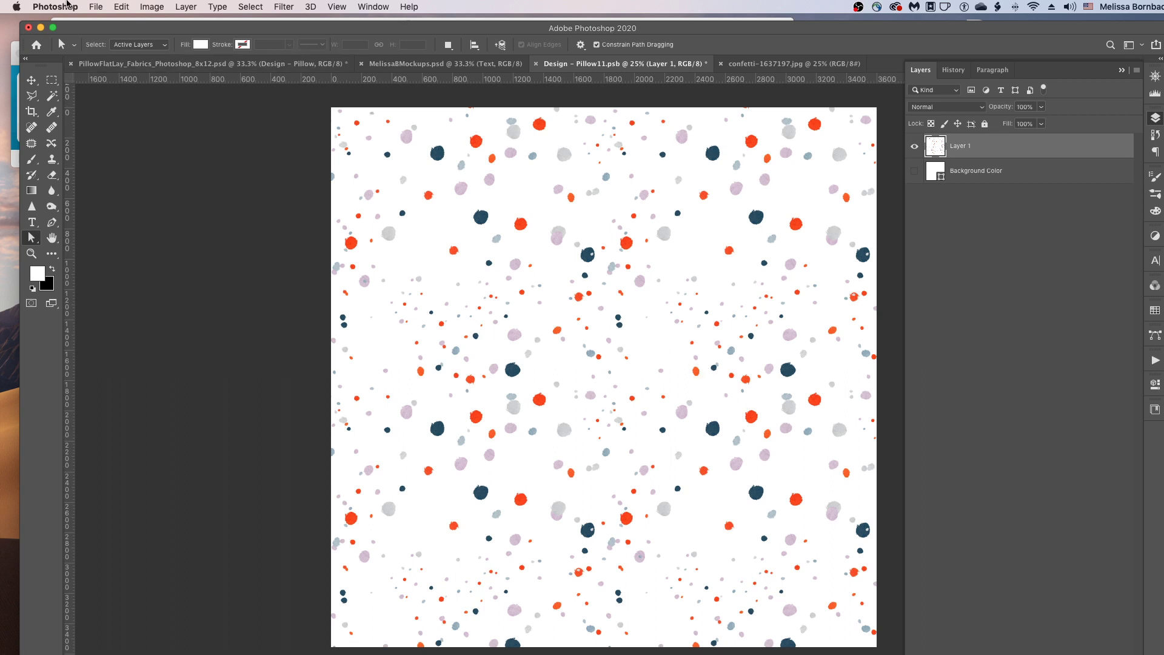
# Save Design - Pillow11.psb, then close it and confetti-1637197.jpg.
pyautogui.click(93, 6)
pyautogui.click(124, 135)
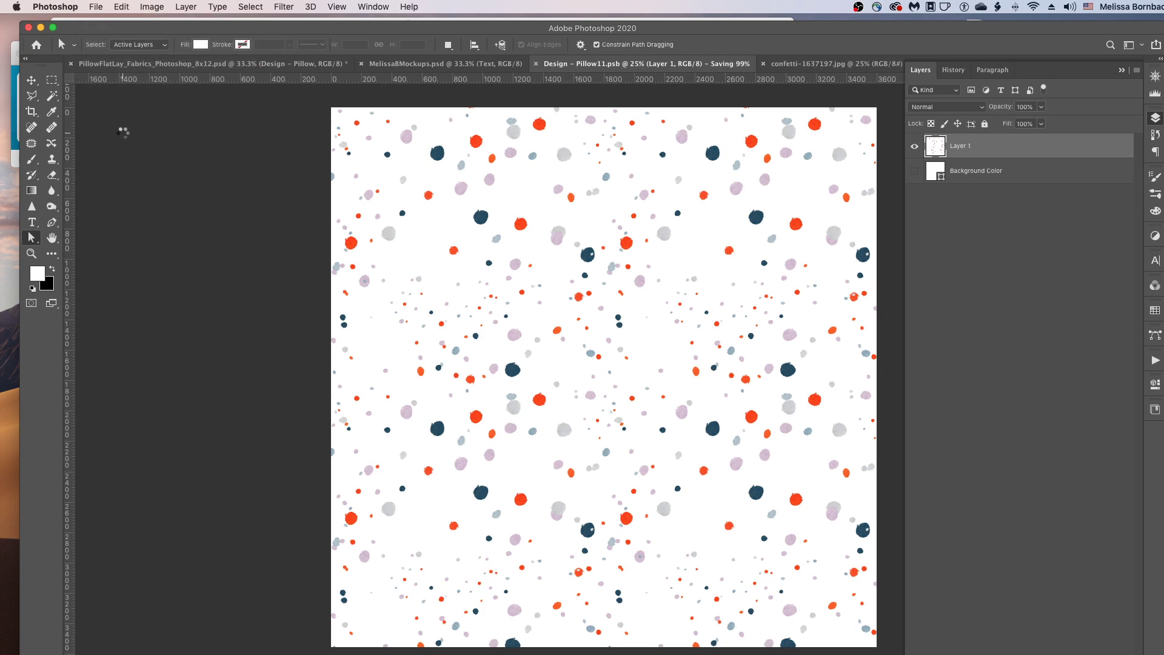
pyautogui.click(536, 64)
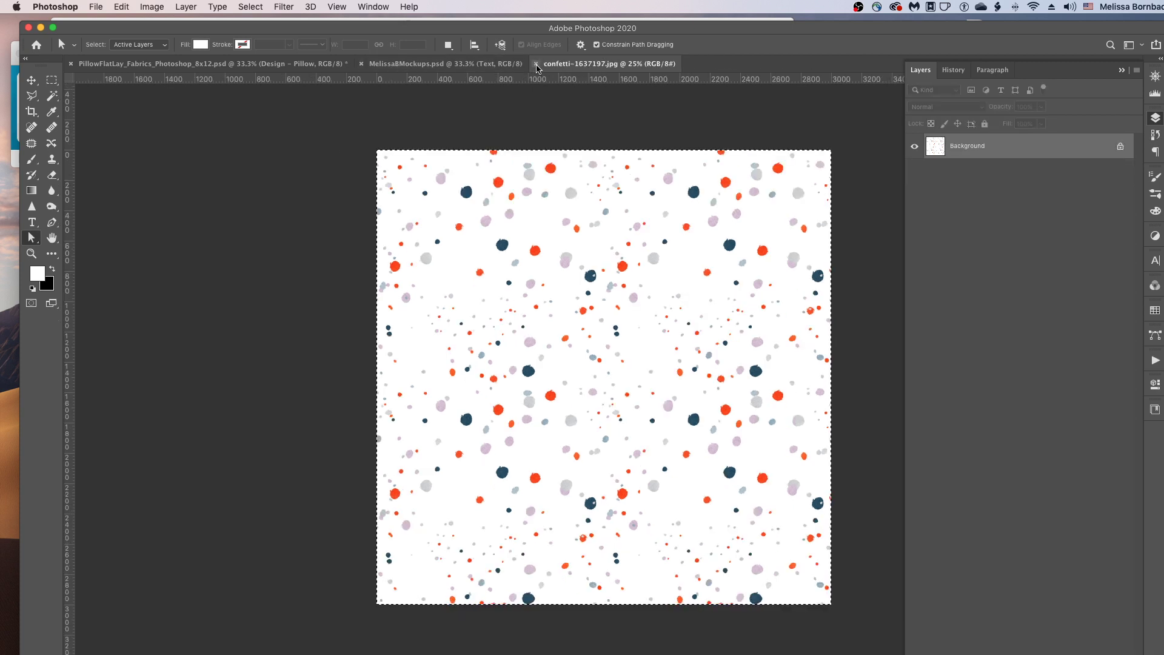
pyautogui.click(536, 64)
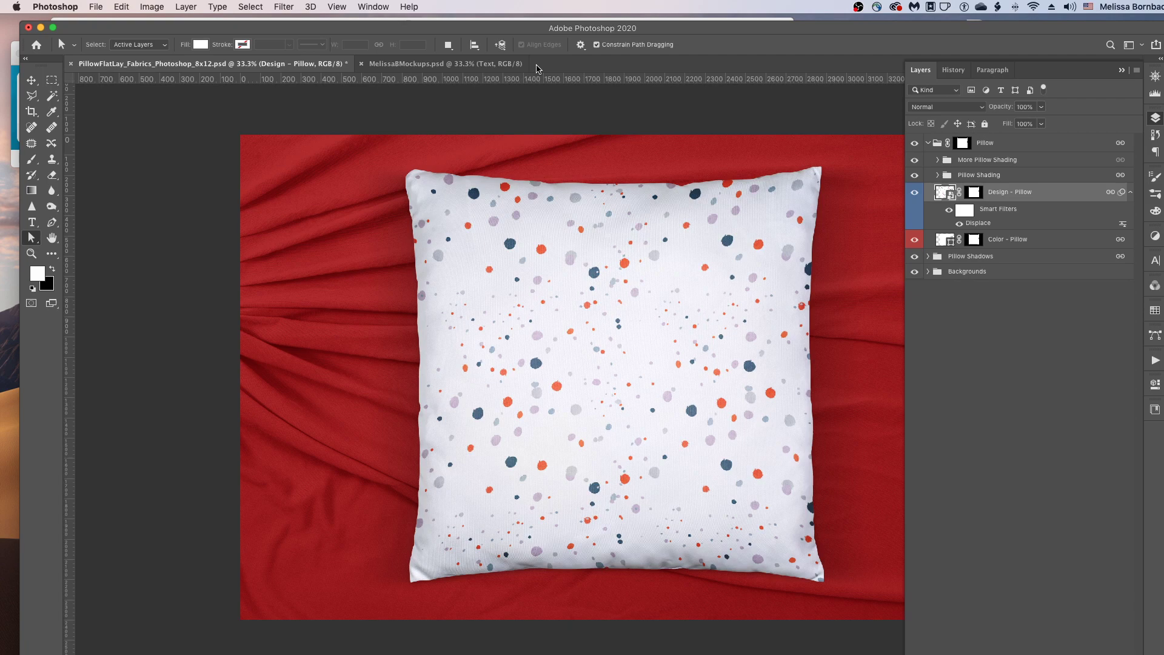
# Compare More Pillow Shading on and off, then lower its opacity from 50% to 46%.
pyautogui.click(914, 160)
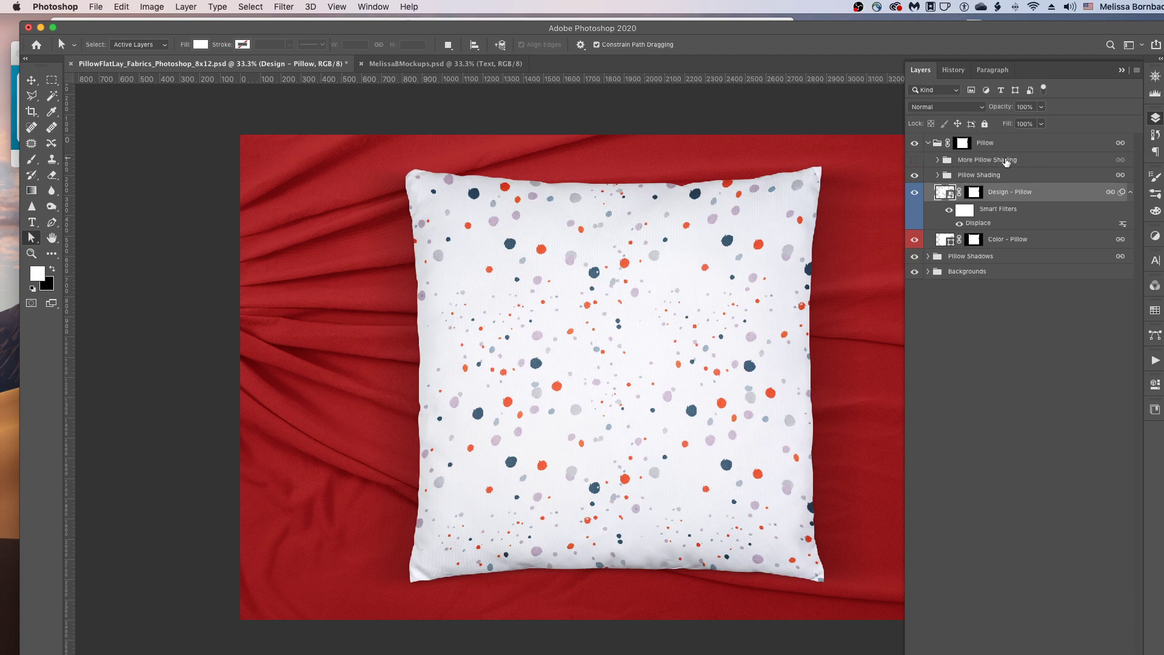
pyautogui.click(914, 160)
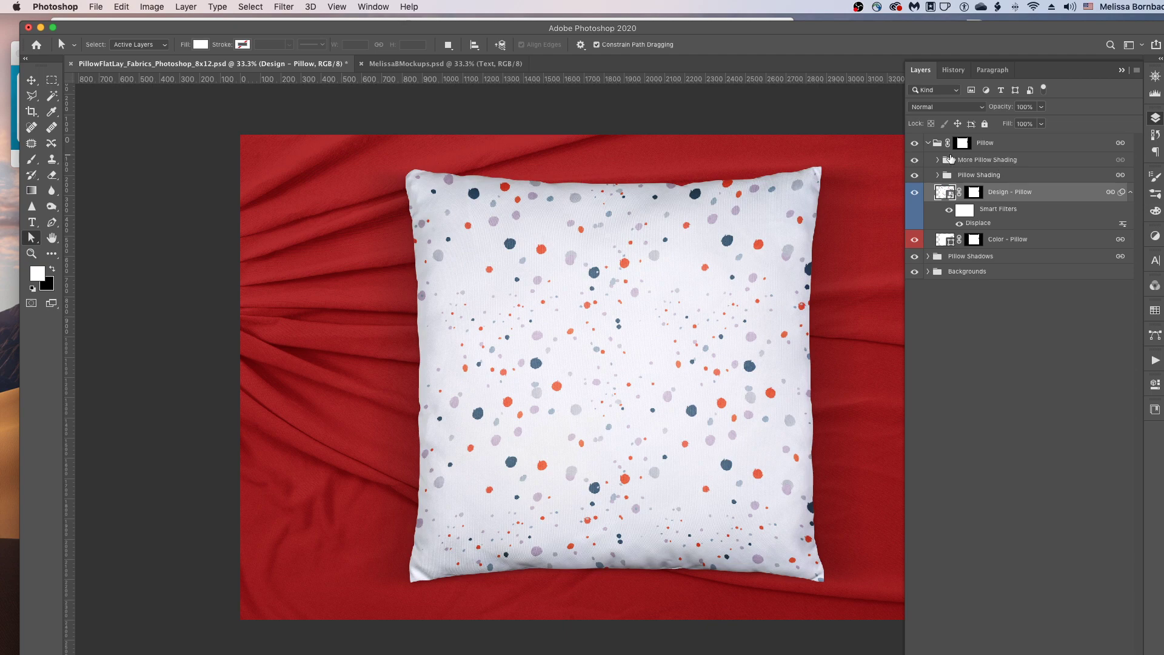
pyautogui.click(1016, 161)
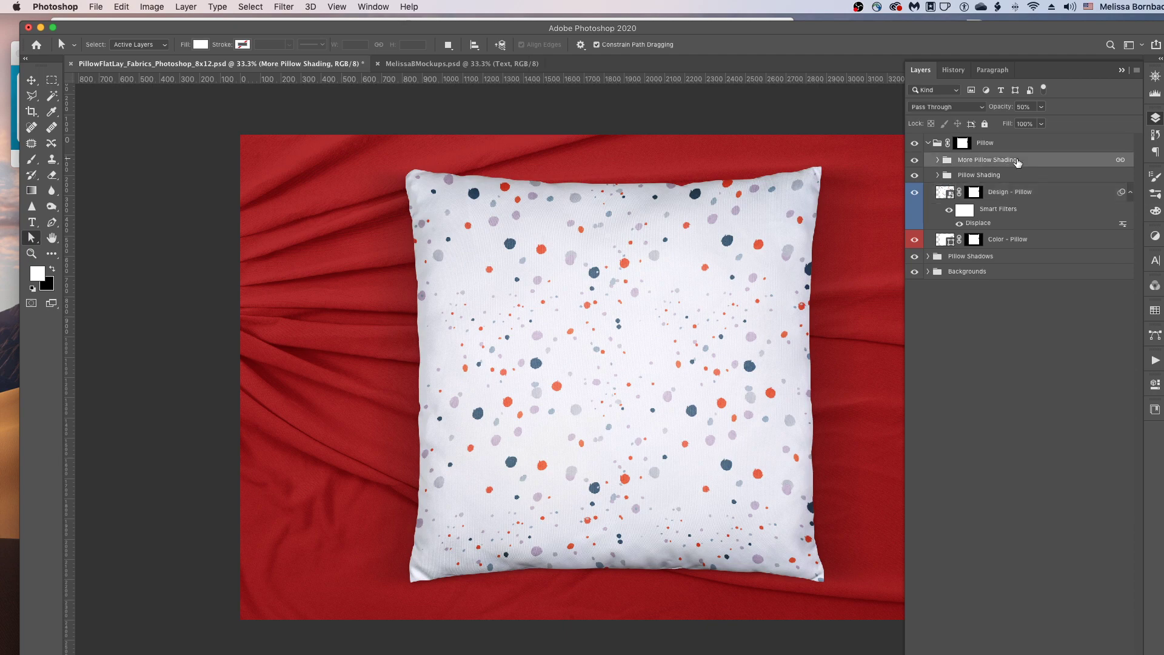
pyautogui.click(1042, 109)
pyautogui.moveTo(1041, 123)
pyautogui.mouseDown()
pyautogui.moveTo(1067, 123)
pyautogui.moveTo(1029, 123)
pyautogui.moveTo(1040, 123)
pyautogui.mouseUp()
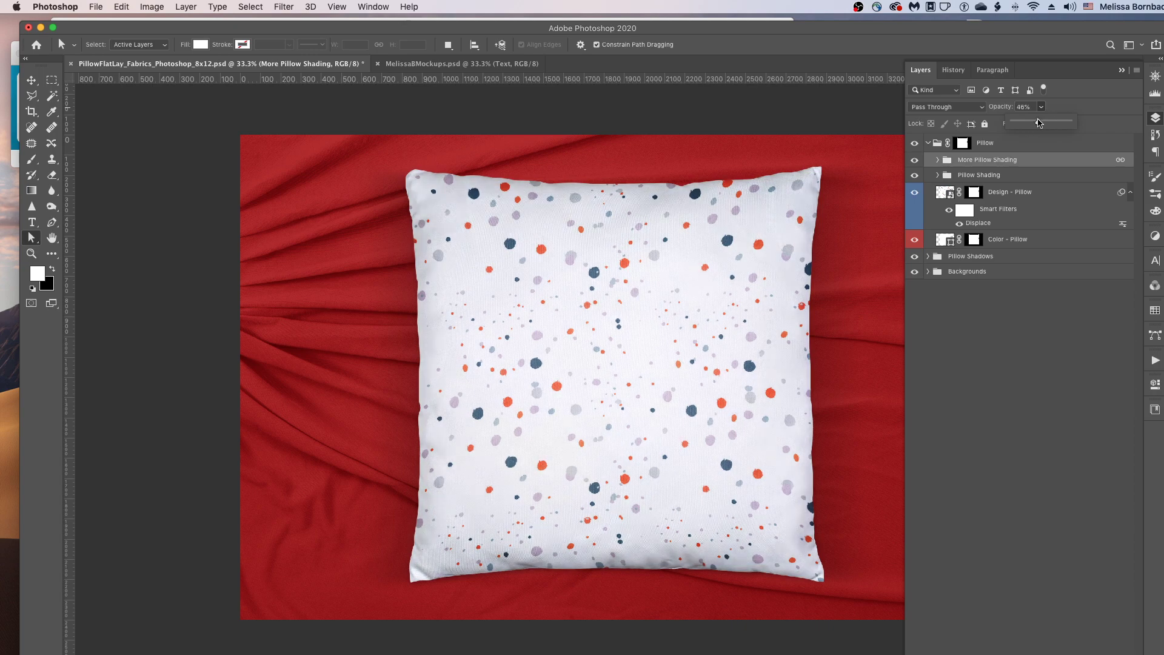
pyautogui.click(1031, 170)
# Hide the Design - Pillow layer and recolour the Color - Pillow fill to blue #274593.
pyautogui.click(915, 195)
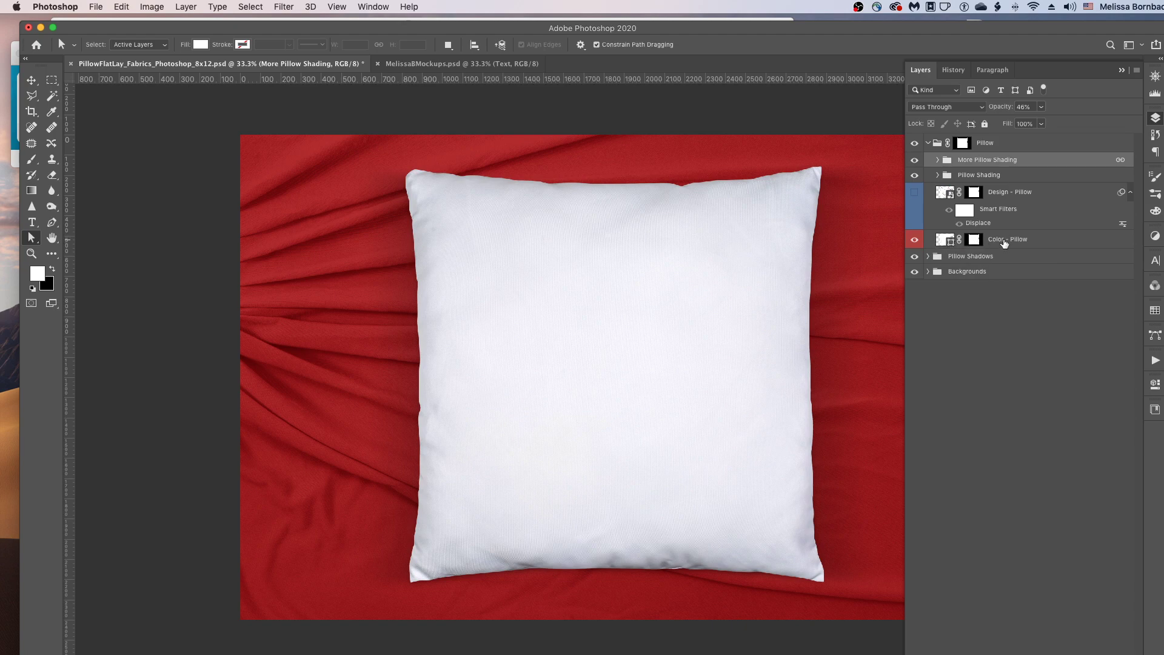
pyautogui.doubleClick(954, 245)
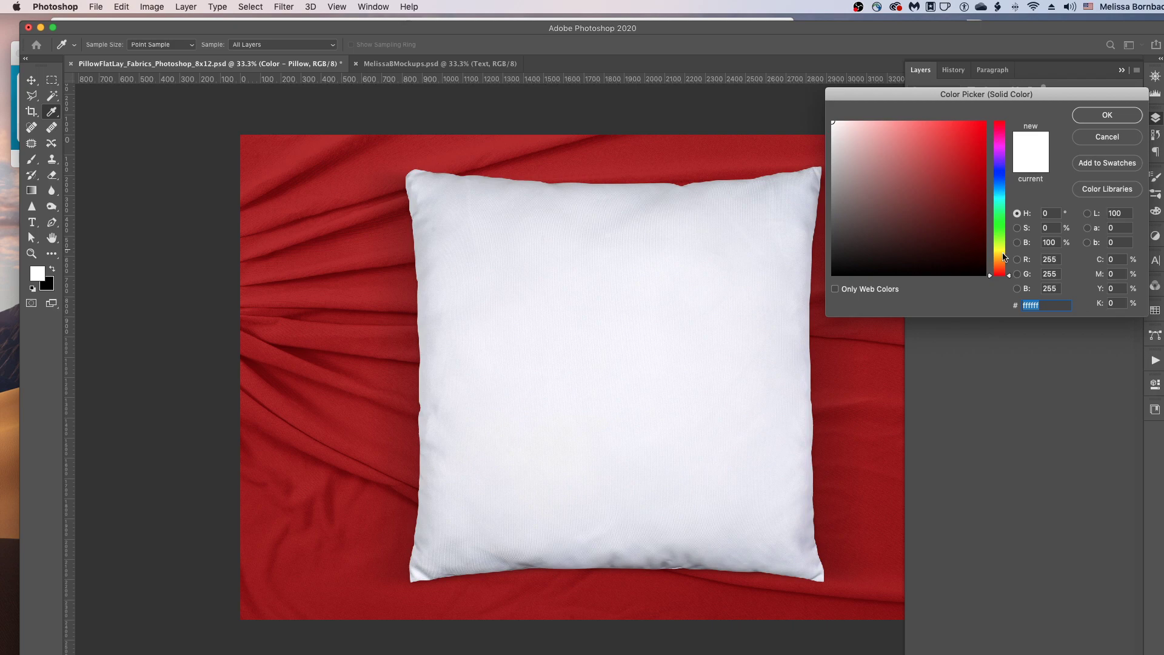
pyautogui.click(1000, 180)
pyautogui.write('233f85')
pyautogui.moveTo(945, 195); pyautogui.dragTo(945, 186)
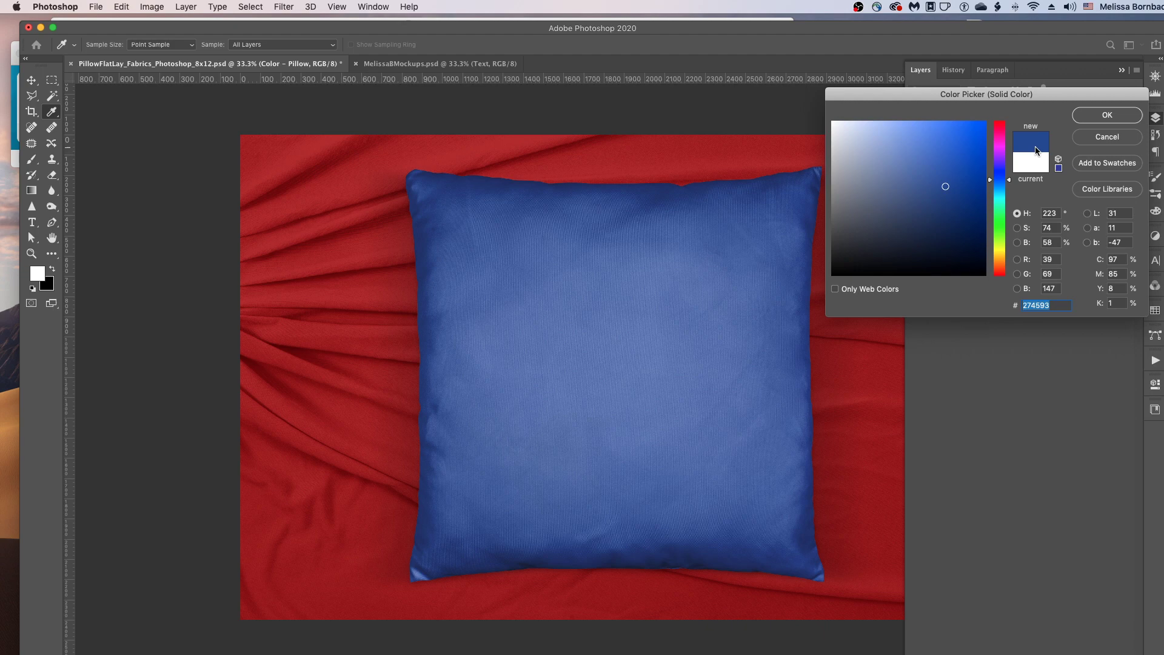
pyautogui.click(1104, 116)
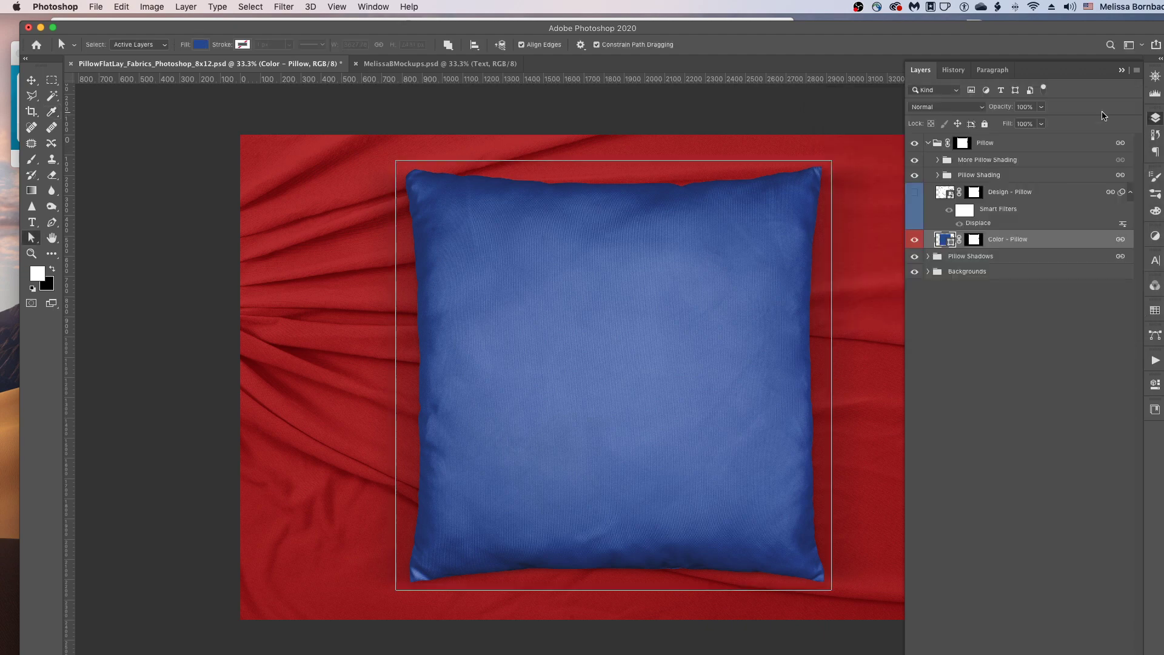
pyautogui.click(927, 256)
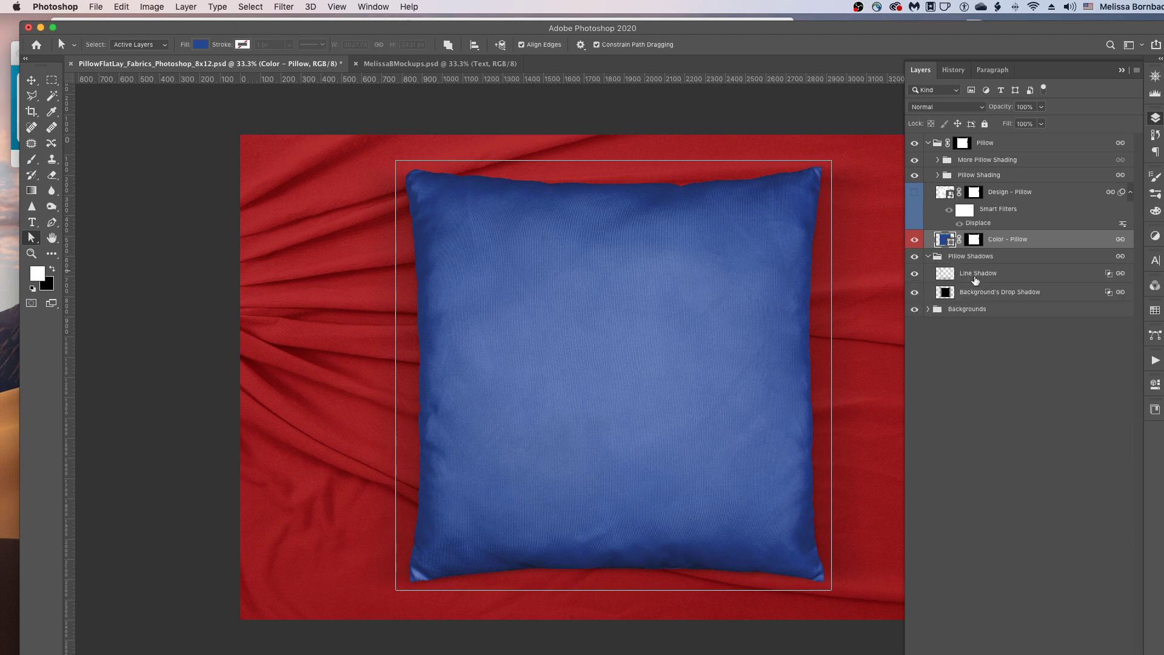
# Raise the Background's Drop Shadow layer opacity from 40% to 78%.
pyautogui.click(1022, 280)
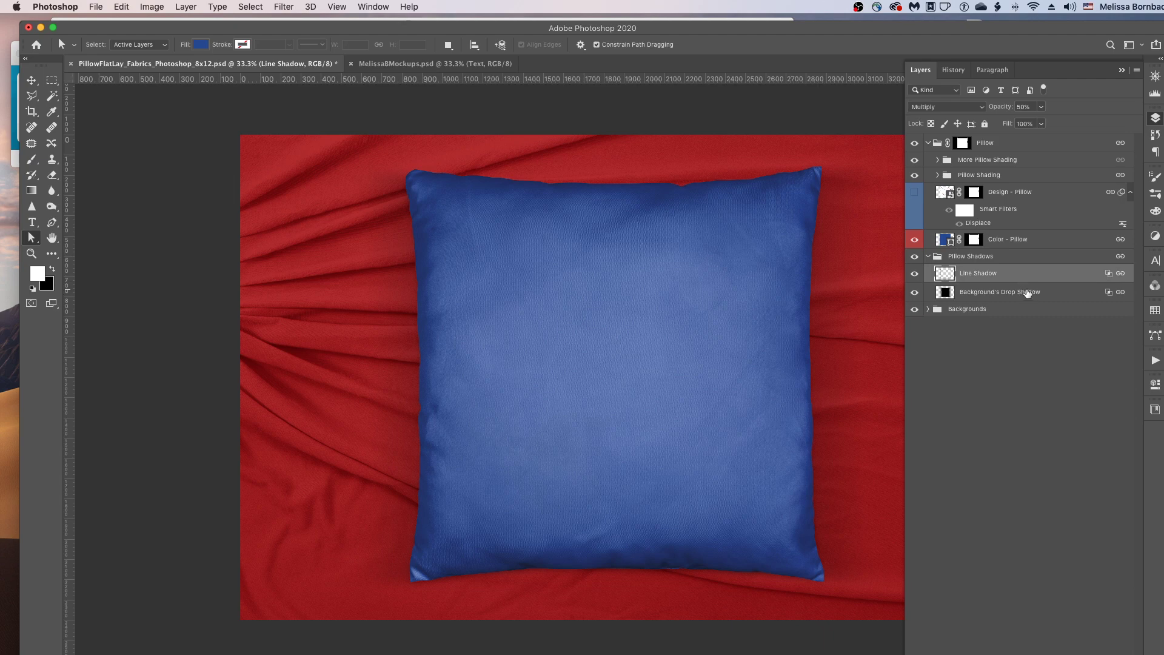
pyautogui.click(1025, 293)
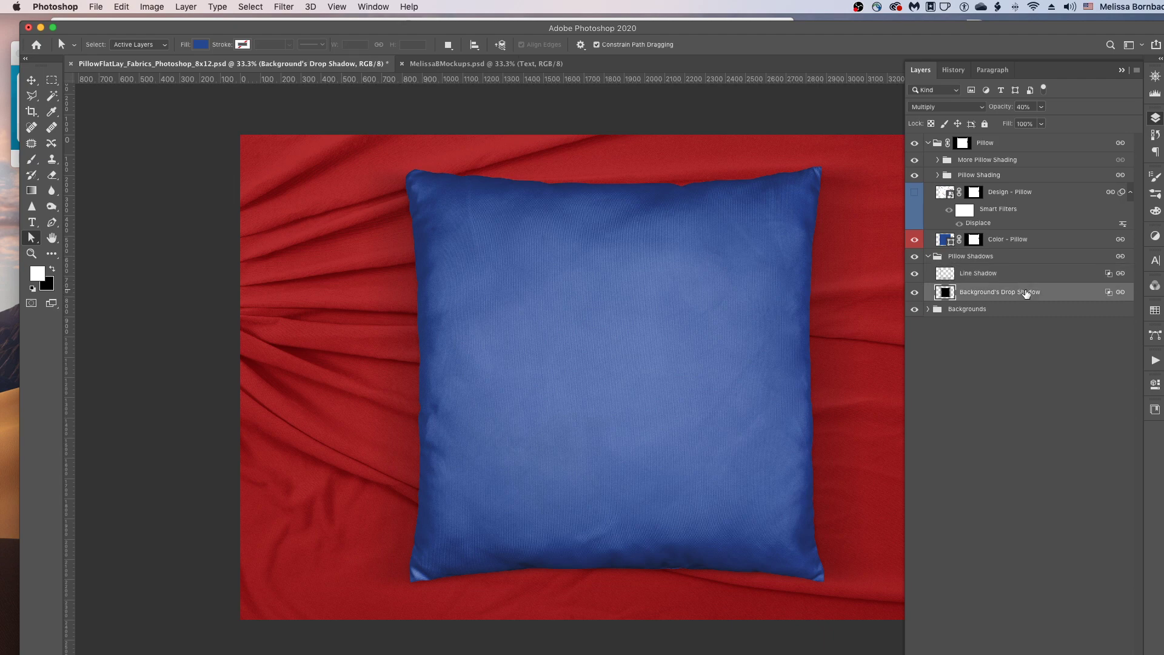
pyautogui.click(1042, 108)
pyautogui.moveTo(1041, 125)
pyautogui.mouseDown()
pyautogui.moveTo(1066, 123)
pyautogui.moveTo(1056, 126)
pyautogui.mouseUp()
pyautogui.click(971, 379)
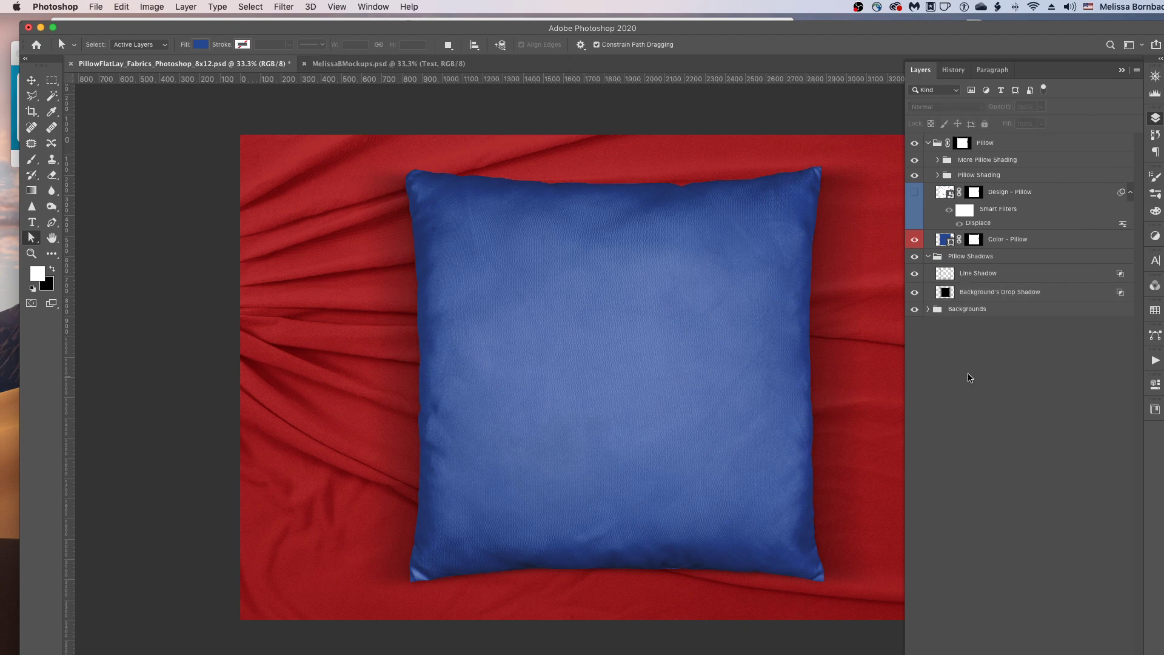
# Preview the pre-built fabric colours red through light blue, then switch to white Color - Fabric.
pyautogui.click(927, 256)
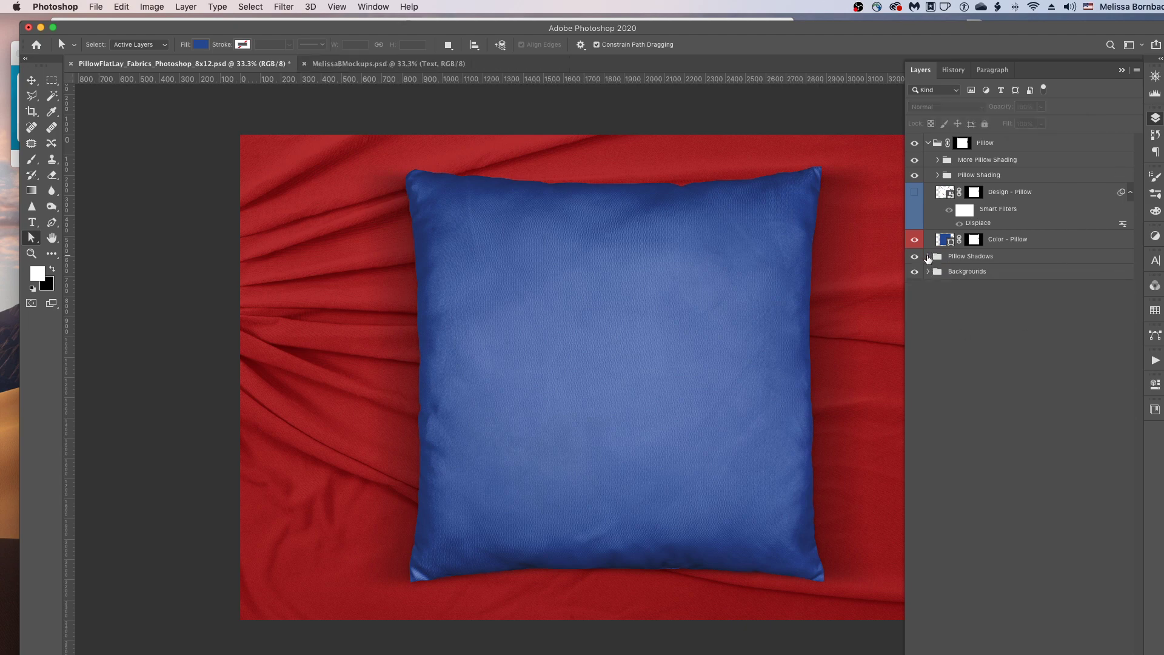
pyautogui.click(928, 271)
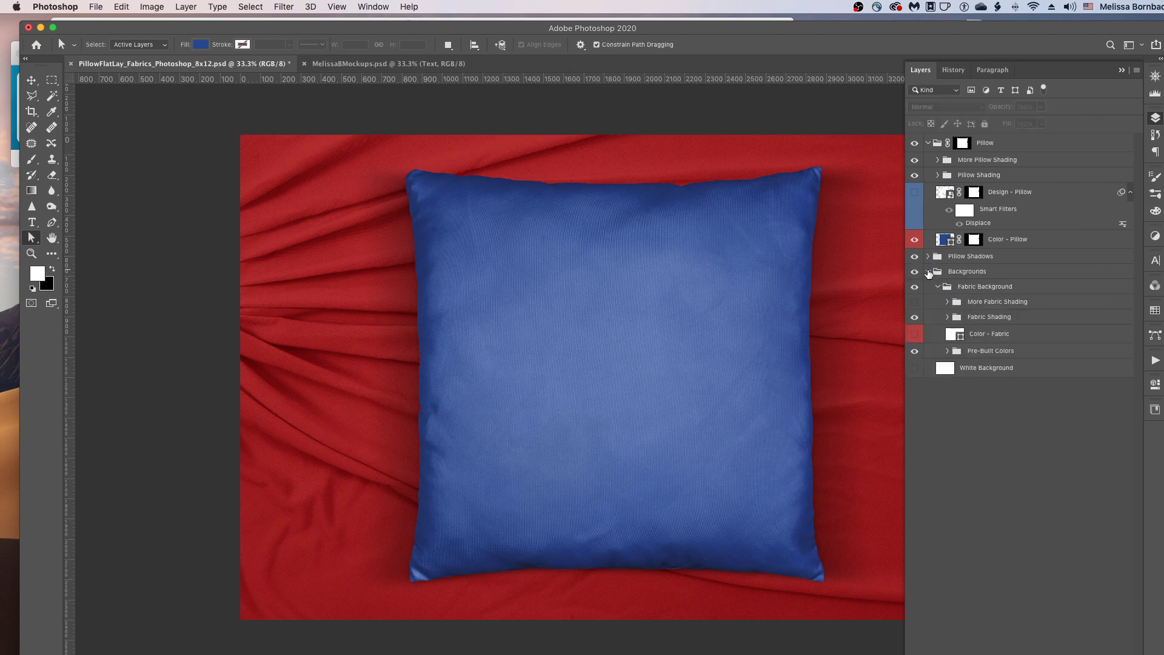
pyautogui.click(947, 351)
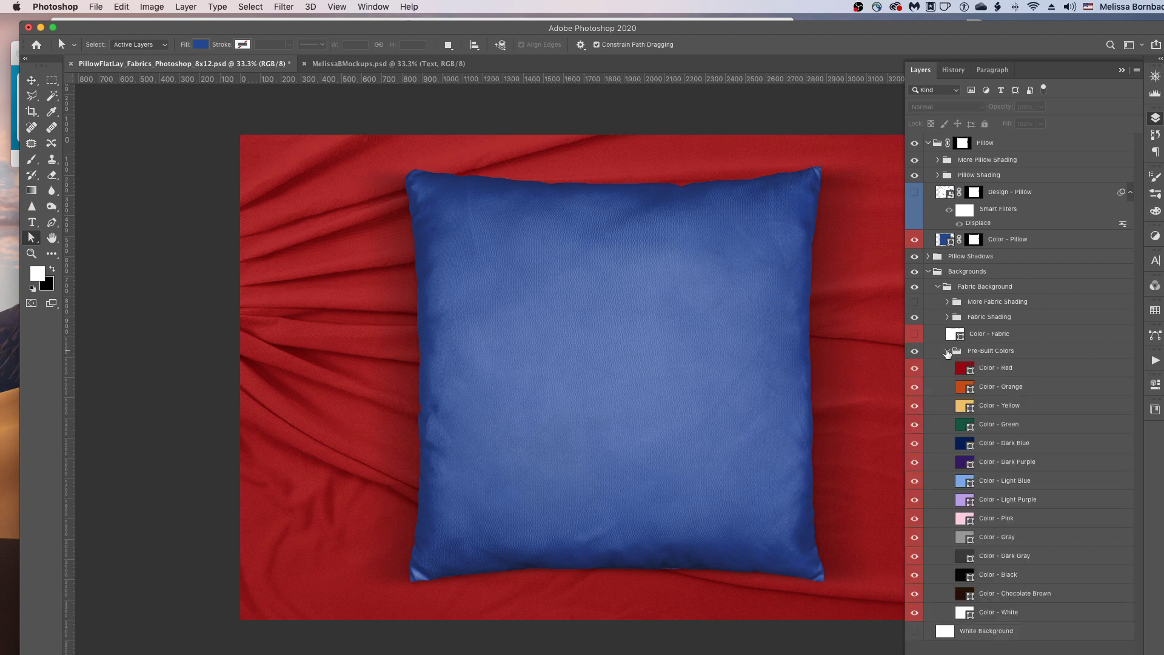
pyautogui.click(914, 370)
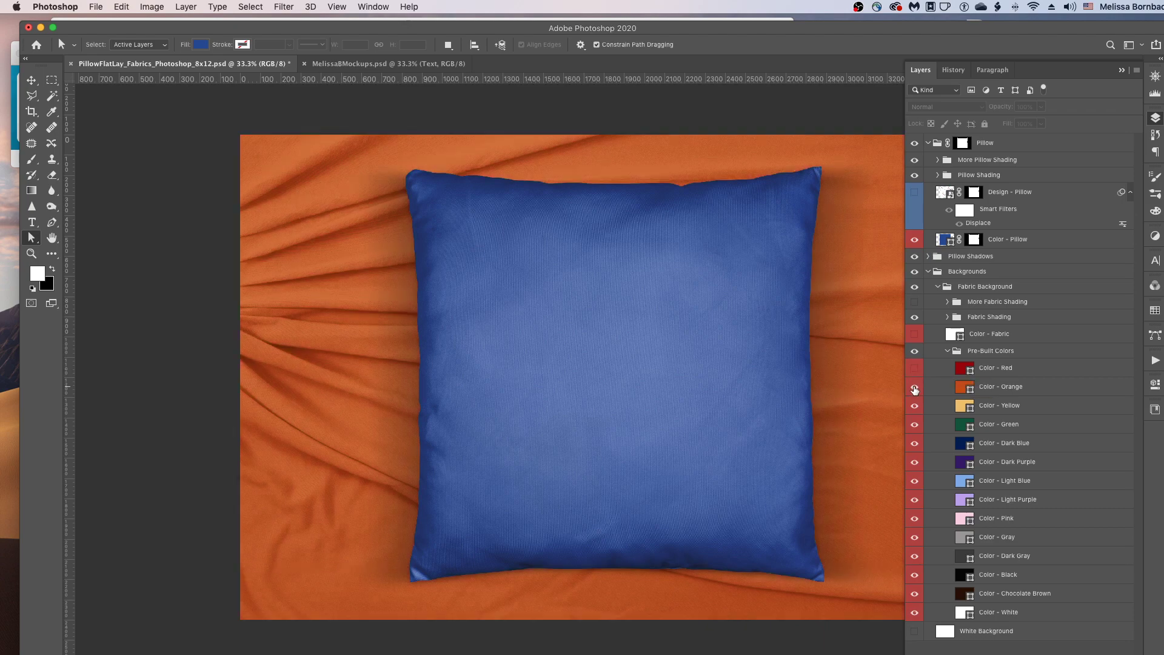
pyautogui.click(914, 389)
pyautogui.click(914, 405)
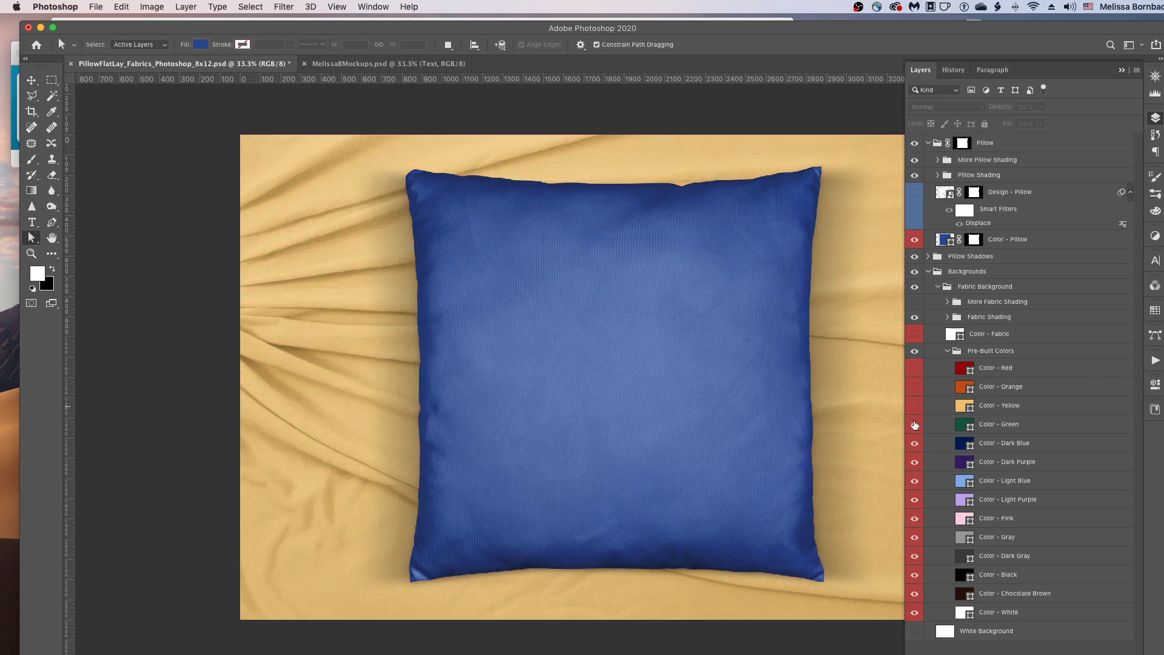
pyautogui.click(914, 427)
pyautogui.click(914, 444)
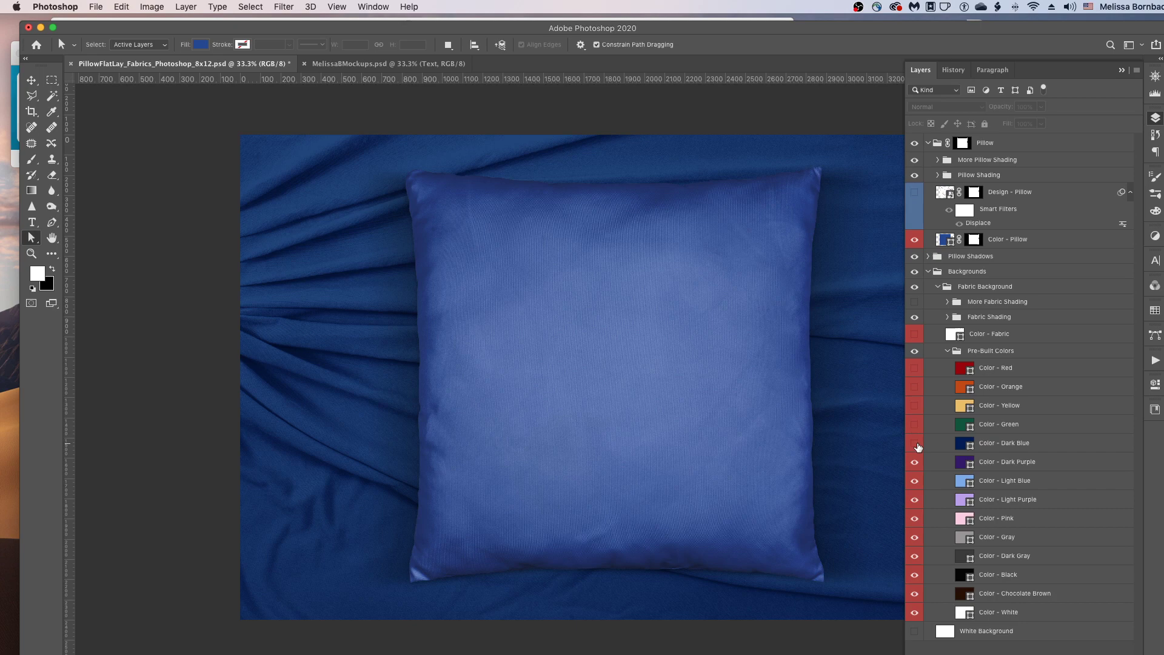
pyautogui.click(916, 463)
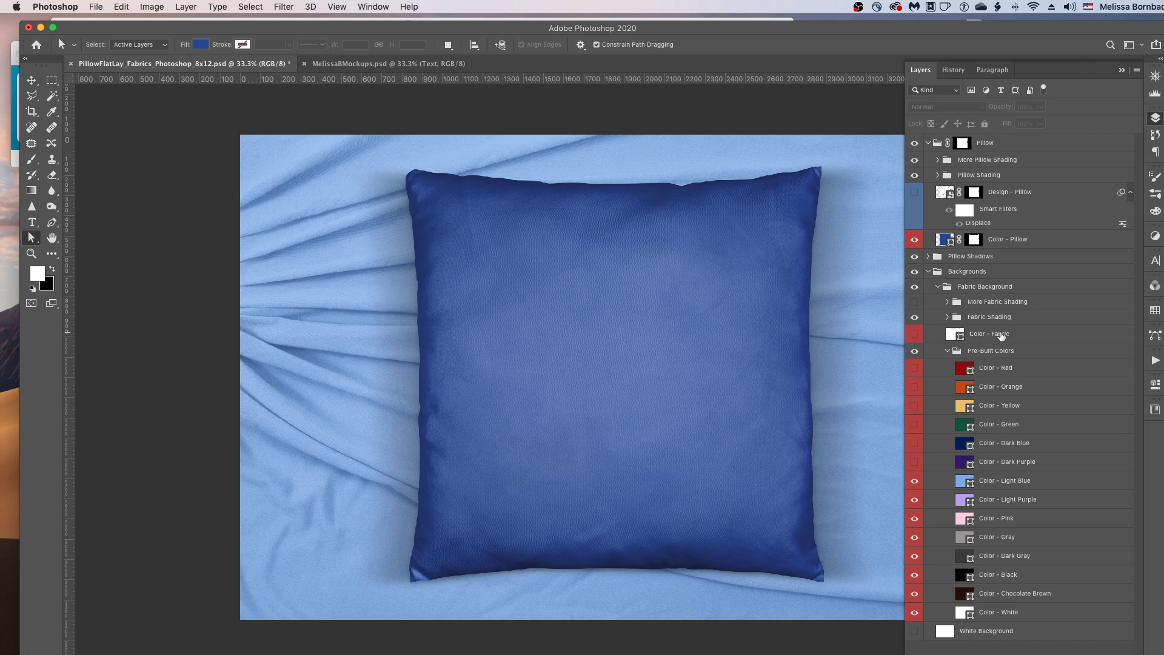
pyautogui.click(915, 335)
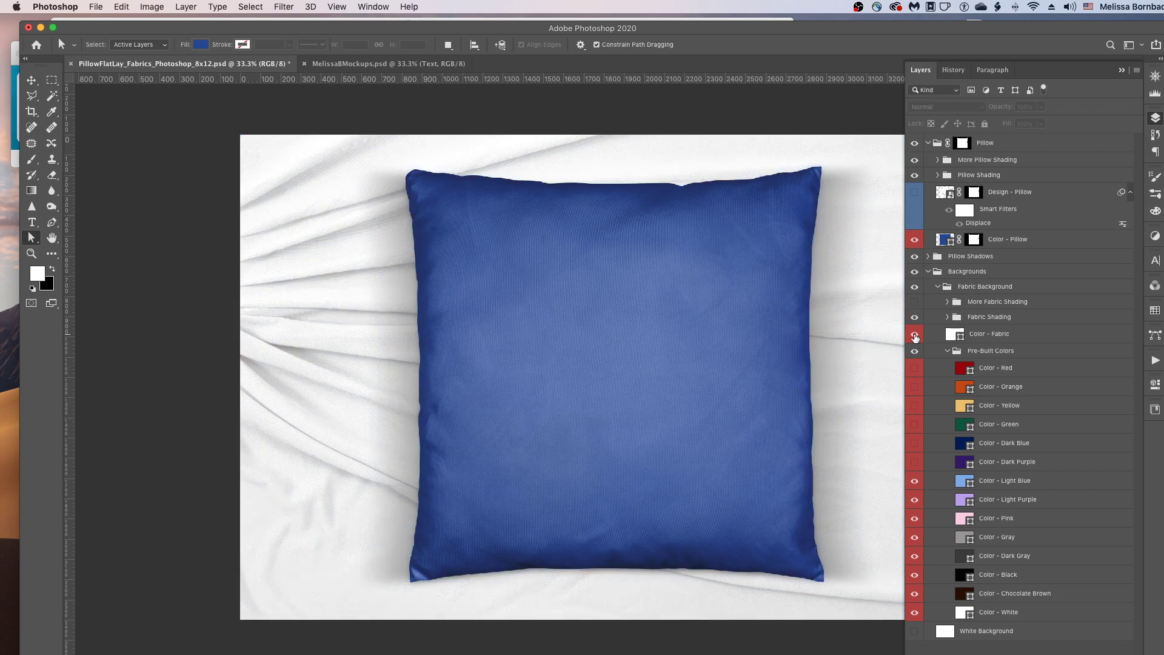
# Set the Color - Fabric fill to dark navy #050b29 using a hue of 230.
pyautogui.doubleClick(960, 337)
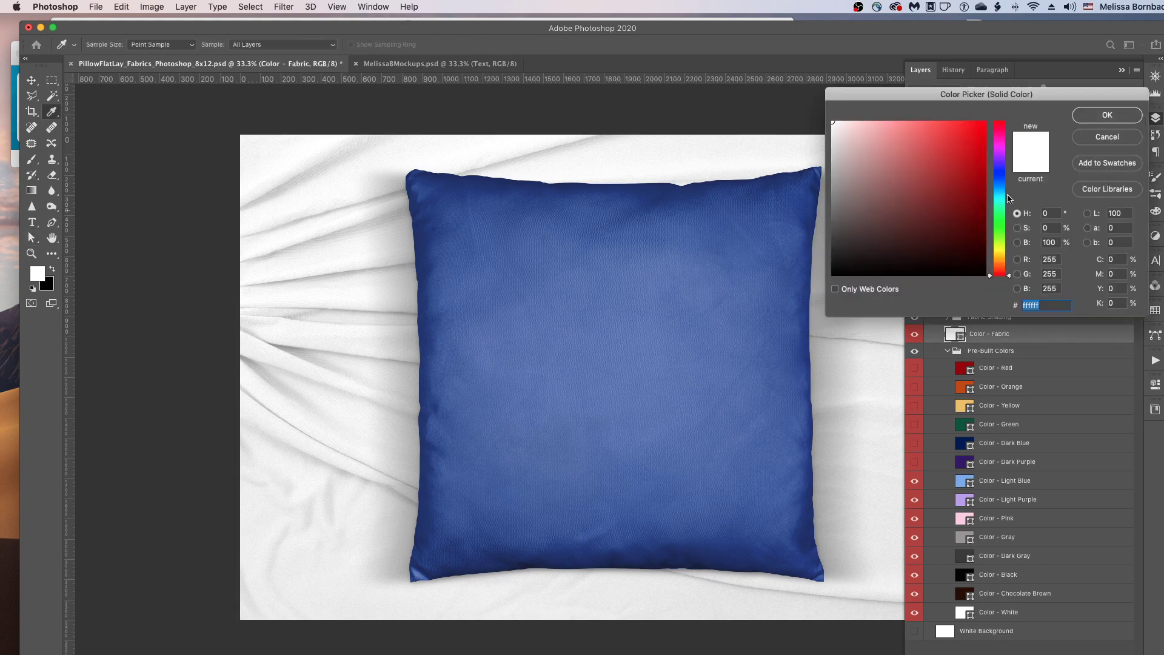
pyautogui.click(1003, 177)
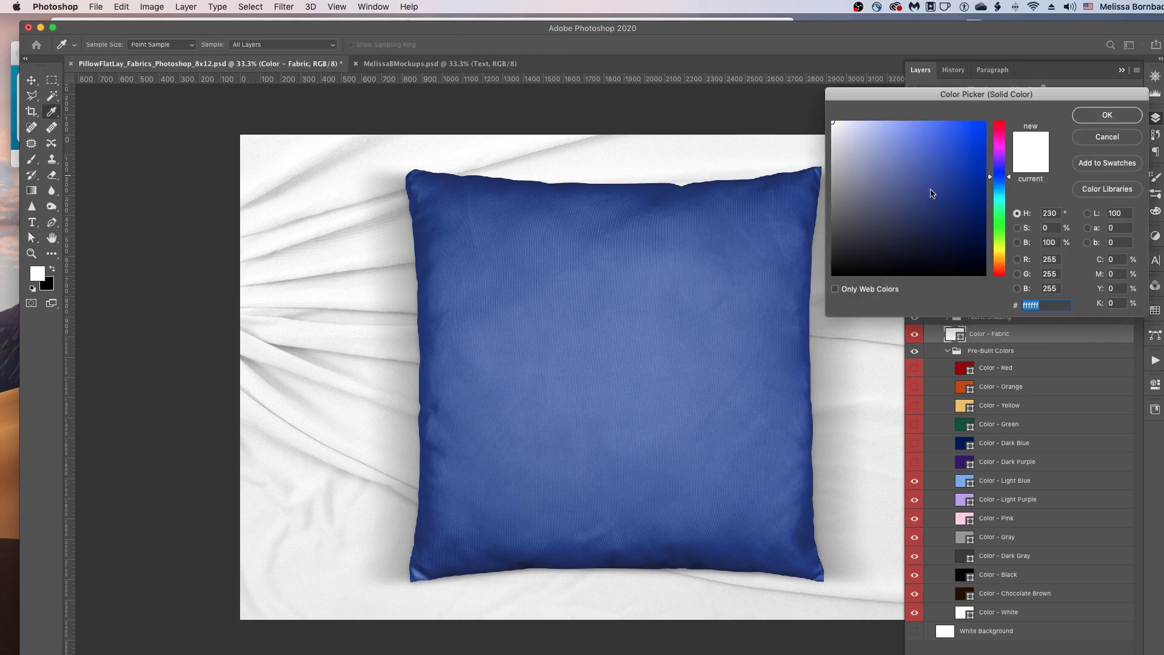
pyautogui.click(928, 223)
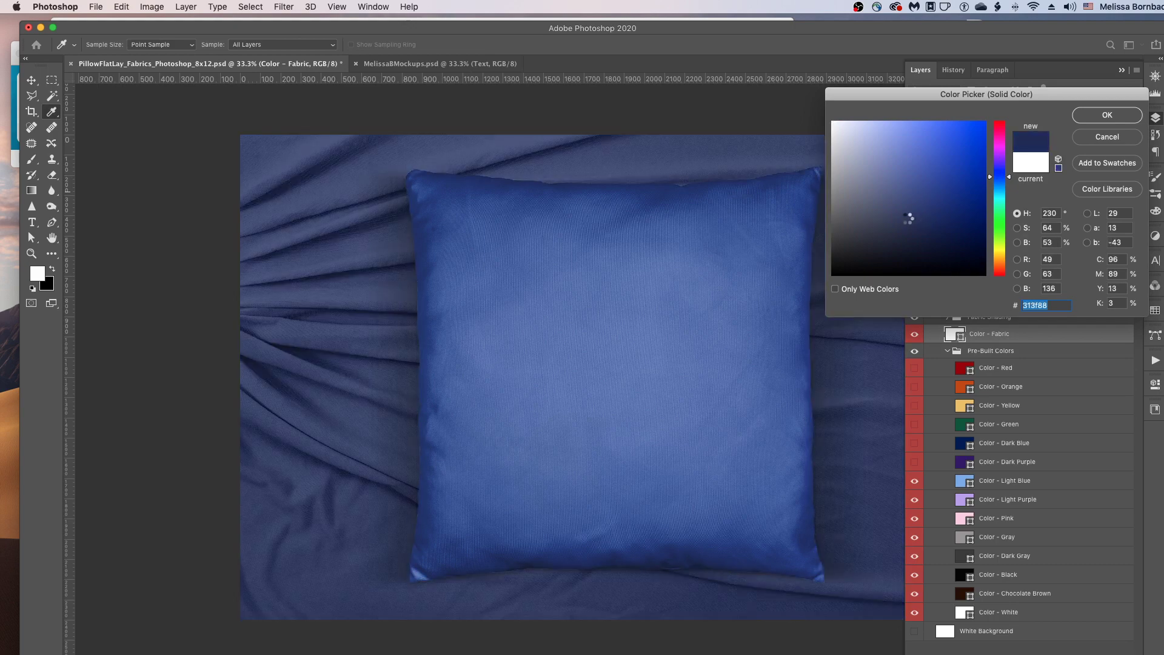
pyautogui.moveTo(895, 219)
pyautogui.mouseDown()
pyautogui.moveTo(892, 196)
pyautogui.moveTo(928, 192)
pyautogui.moveTo(966, 250)
pyautogui.mouseUp()
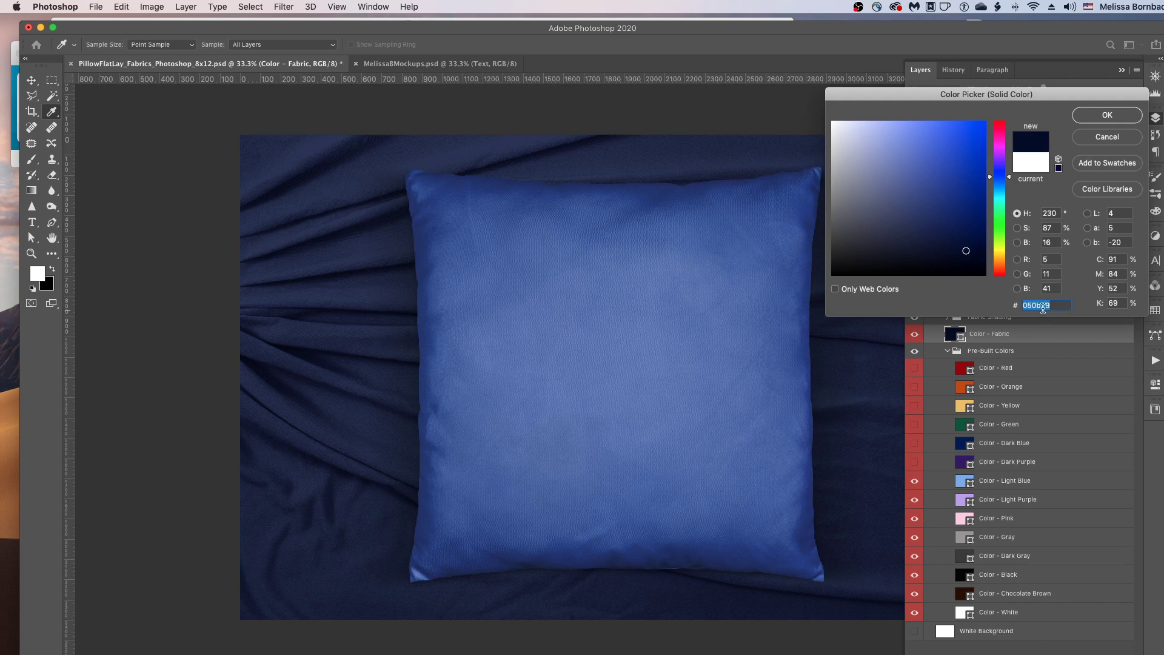
pyautogui.click(1121, 116)
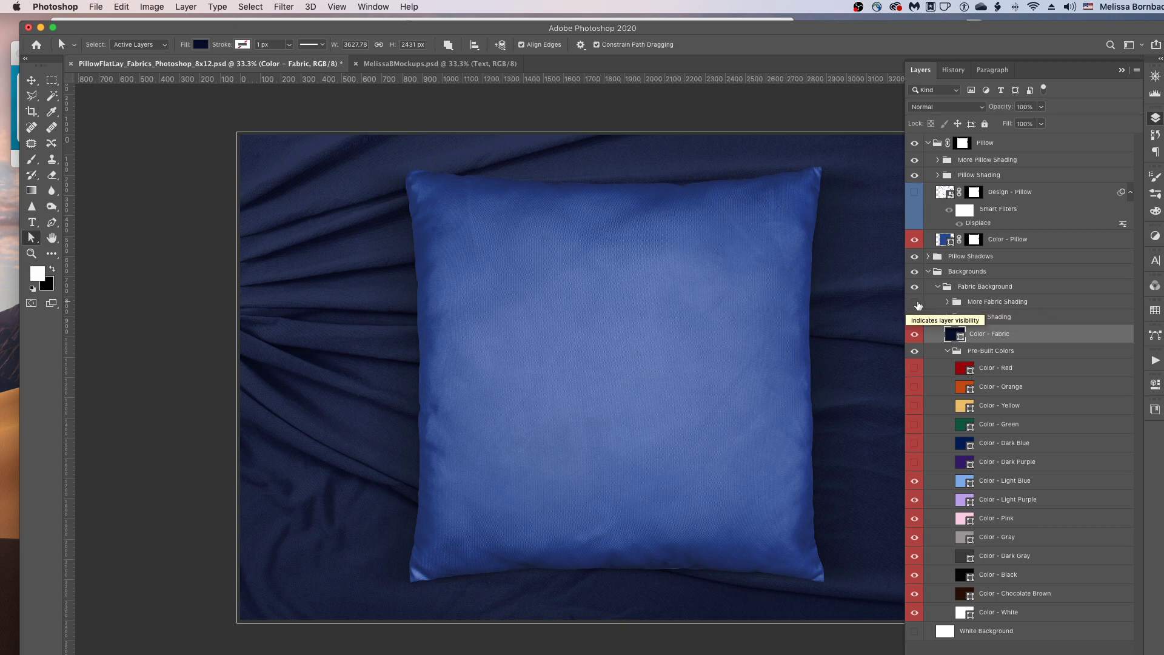
# Turn on More Fabric Shading, set its opacity to 47%, and collapse Fabric Background.
pyautogui.click(916, 301)
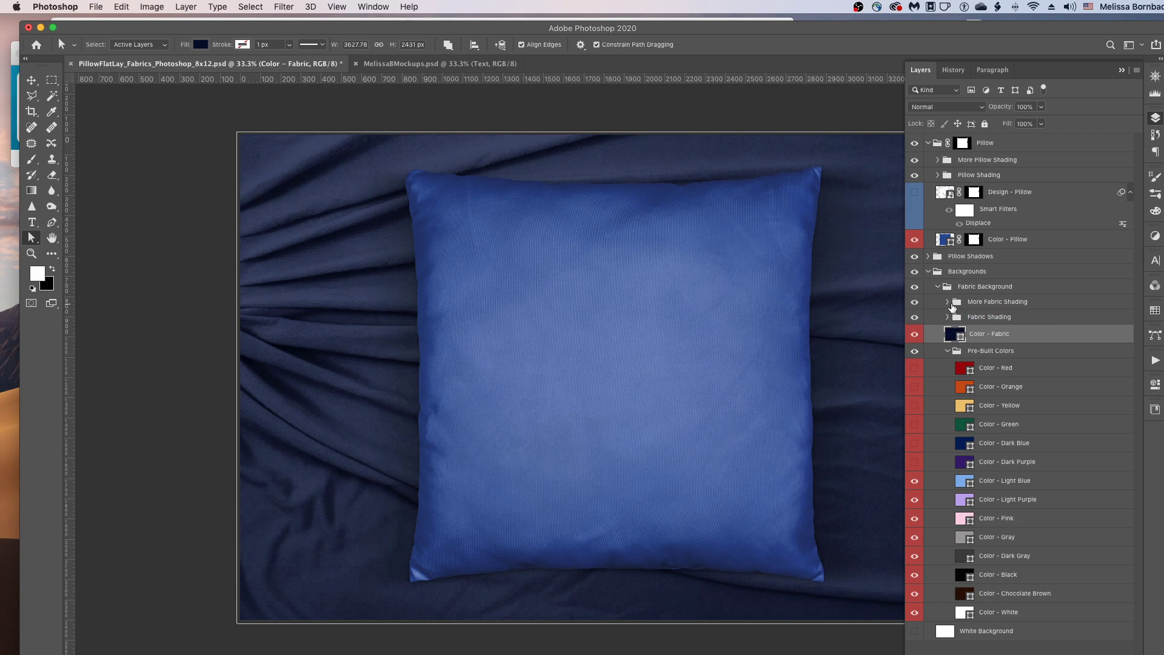
pyautogui.click(987, 303)
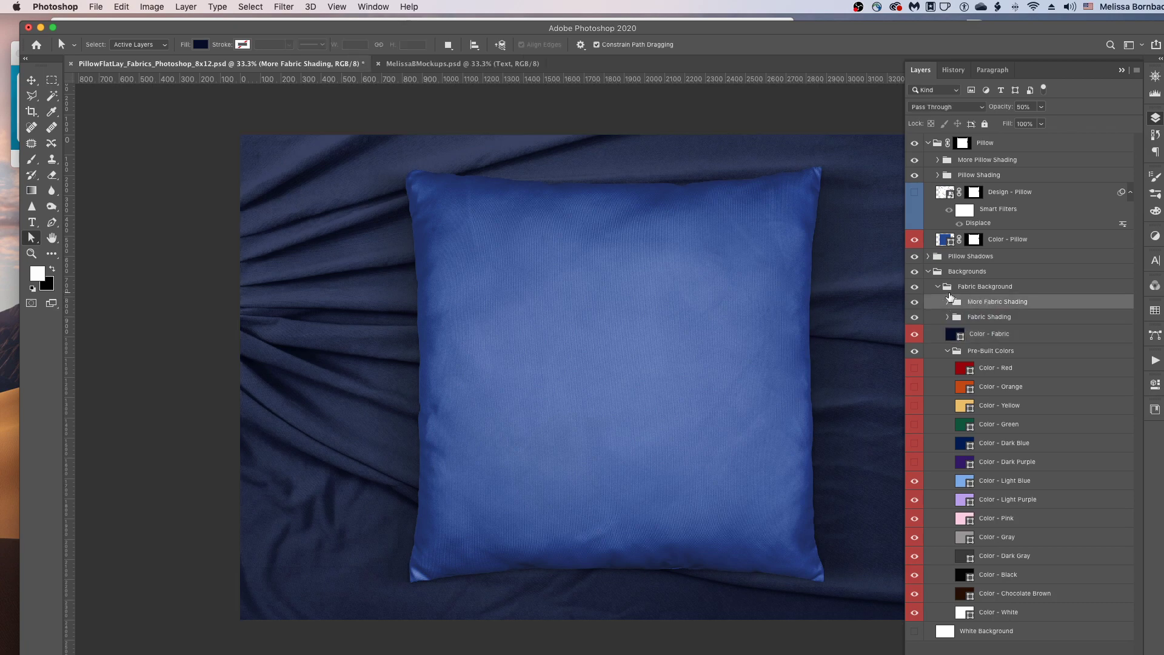
pyautogui.click(1041, 107)
pyautogui.moveTo(1041, 124)
pyautogui.mouseDown()
pyautogui.moveTo(1067, 124)
pyautogui.moveTo(1040, 125)
pyautogui.mouseUp()
pyautogui.click(1030, 303)
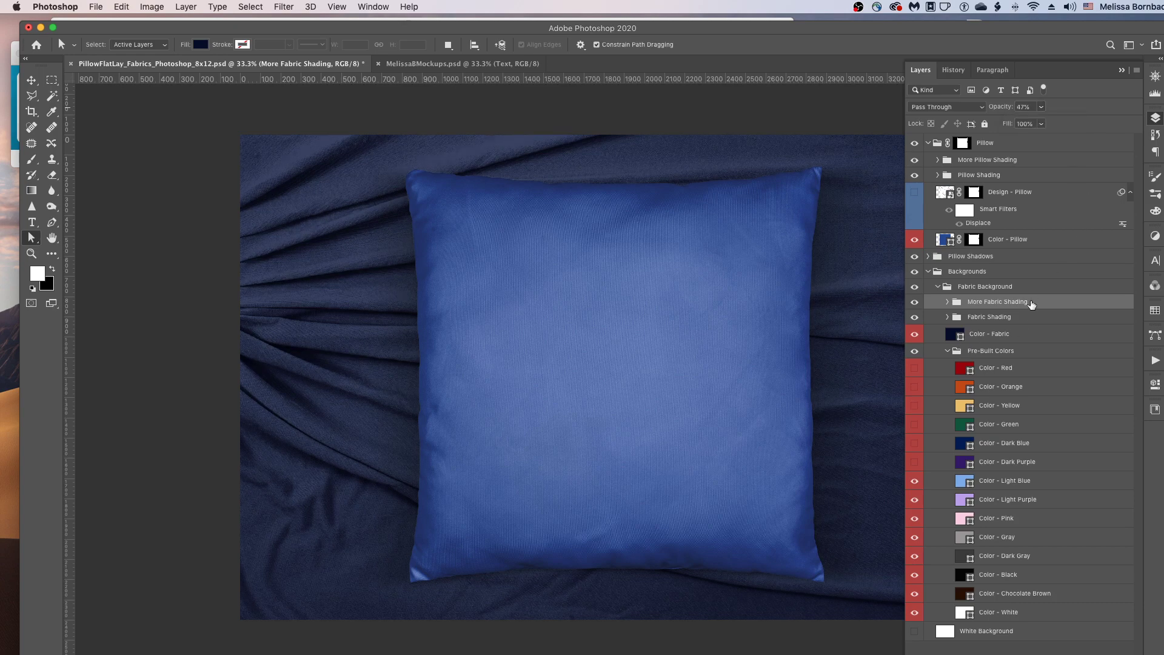
pyautogui.click(938, 287)
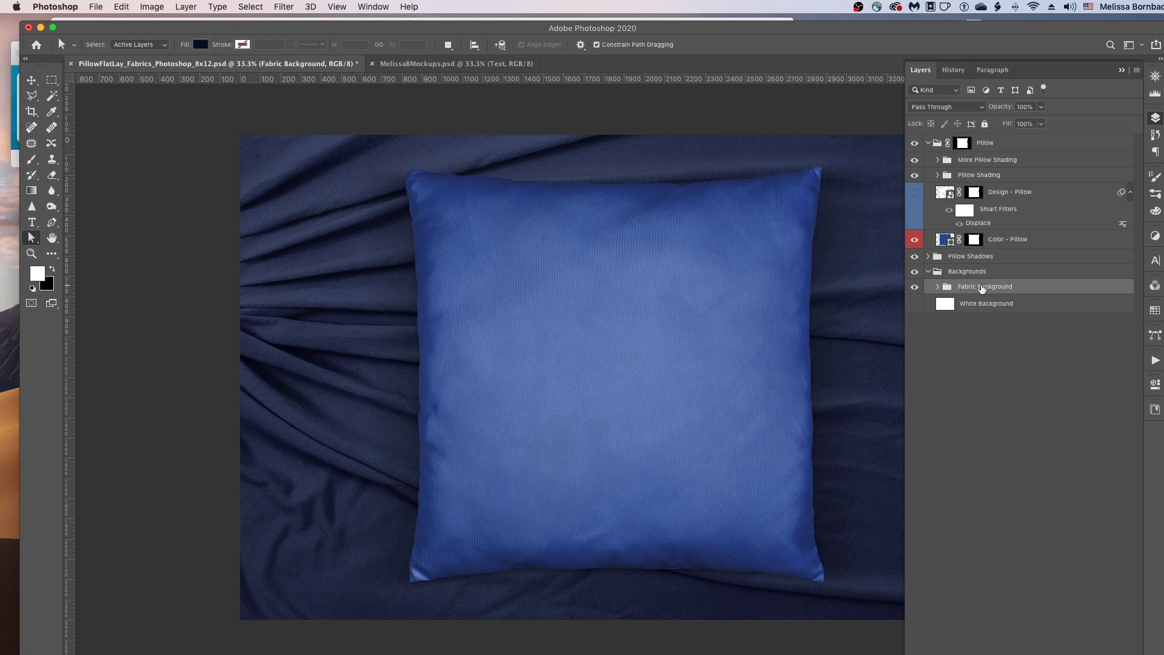
# Turn on the White Background, Fabric Background and Design - Pillow layers so the confetti pillow shows on navy fabric.
pyautogui.click(914, 287)
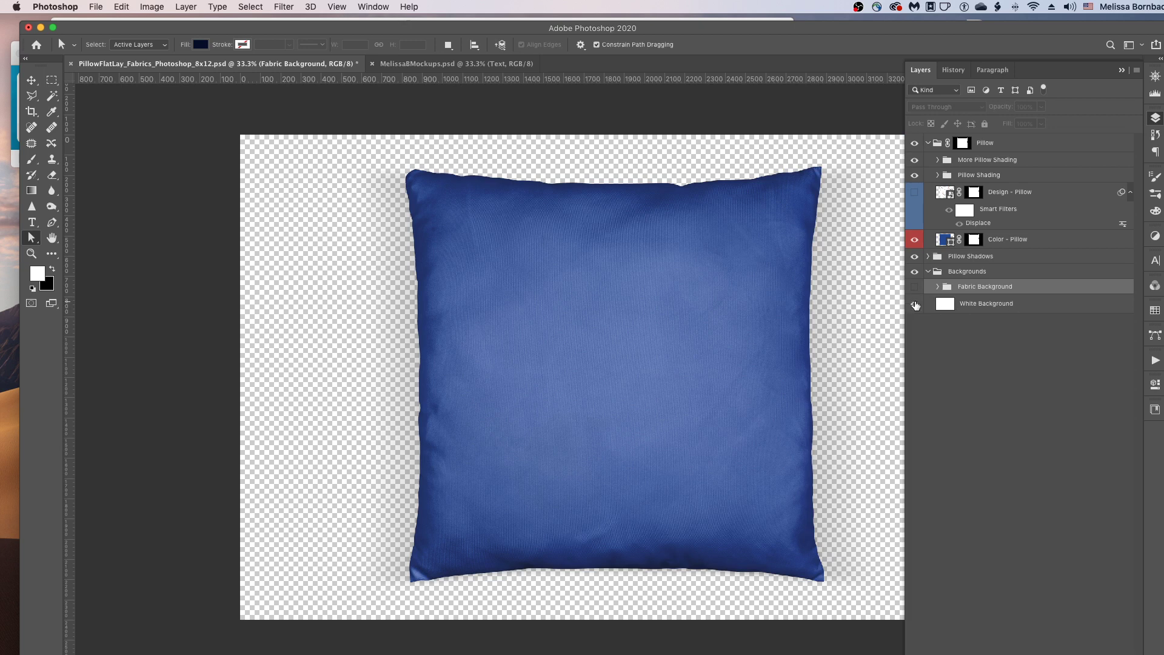
pyautogui.click(915, 306)
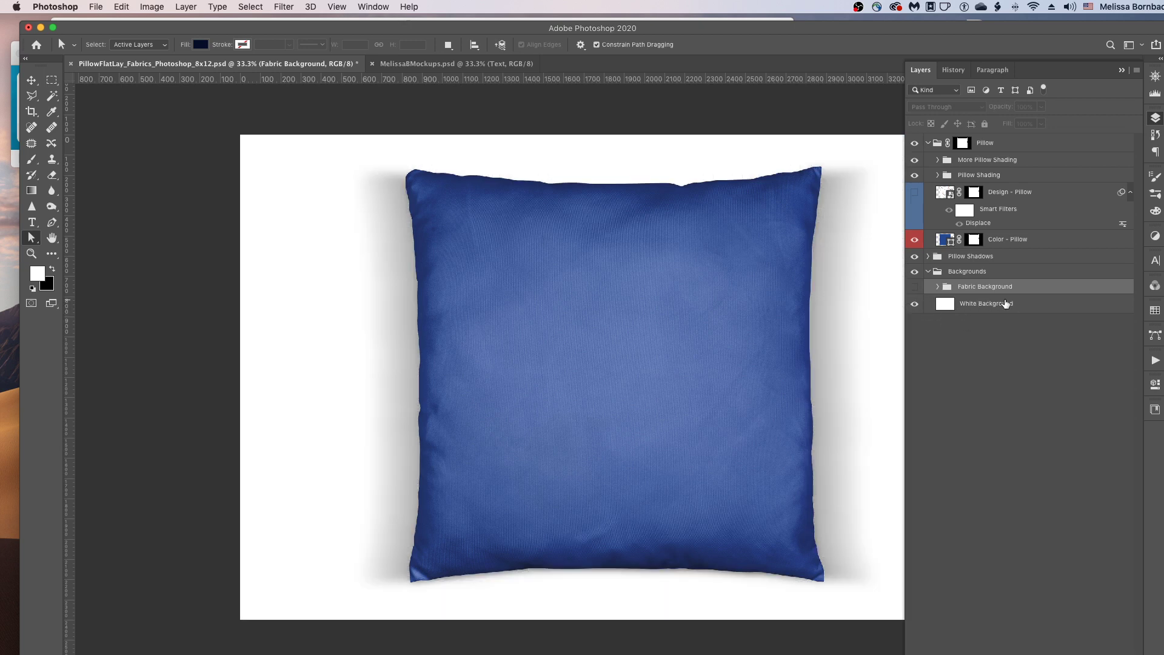
pyautogui.click(913, 288)
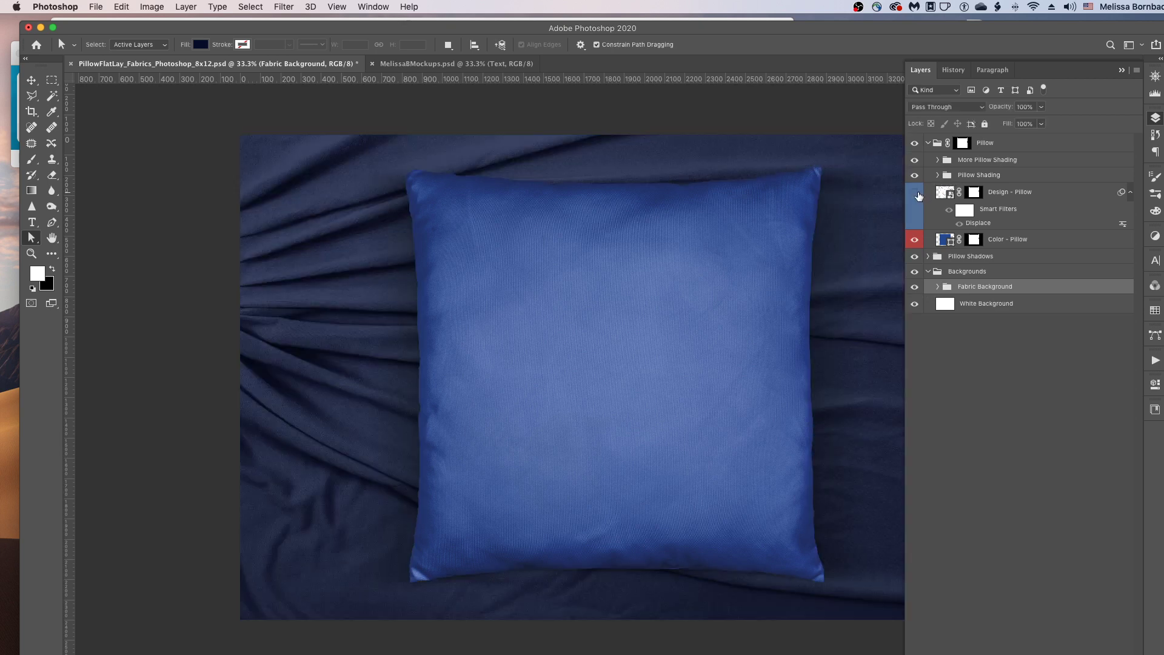
pyautogui.click(916, 193)
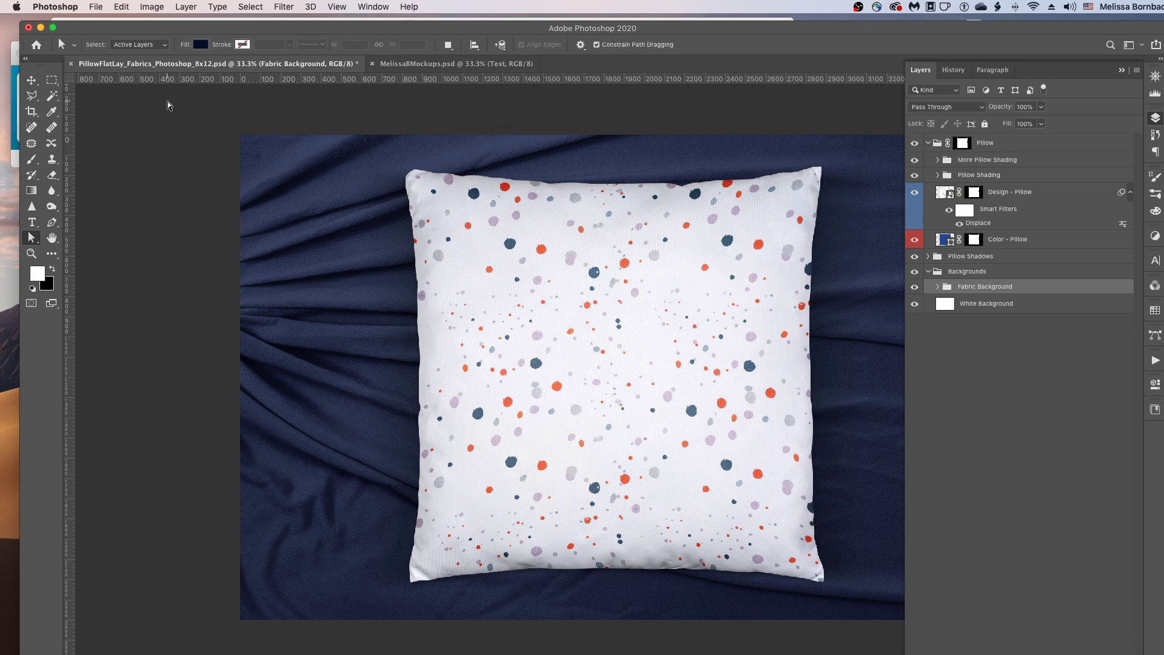
pyautogui.click(97, 7)
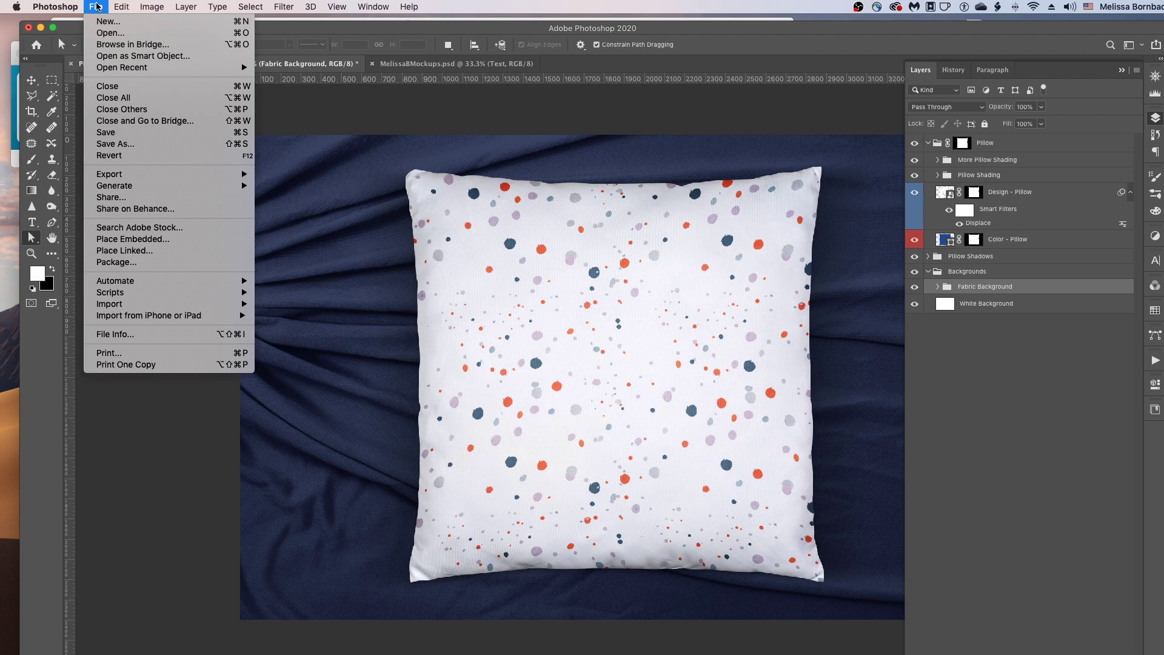
pyautogui.click(156, 145)
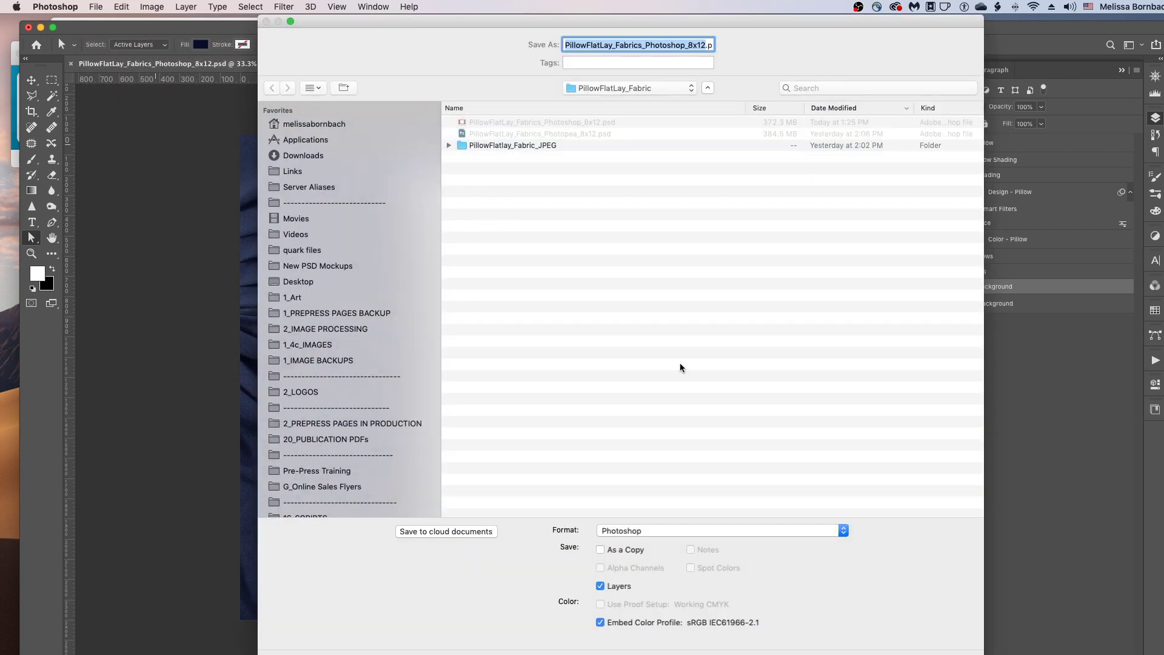
pyautogui.click(625, 531)
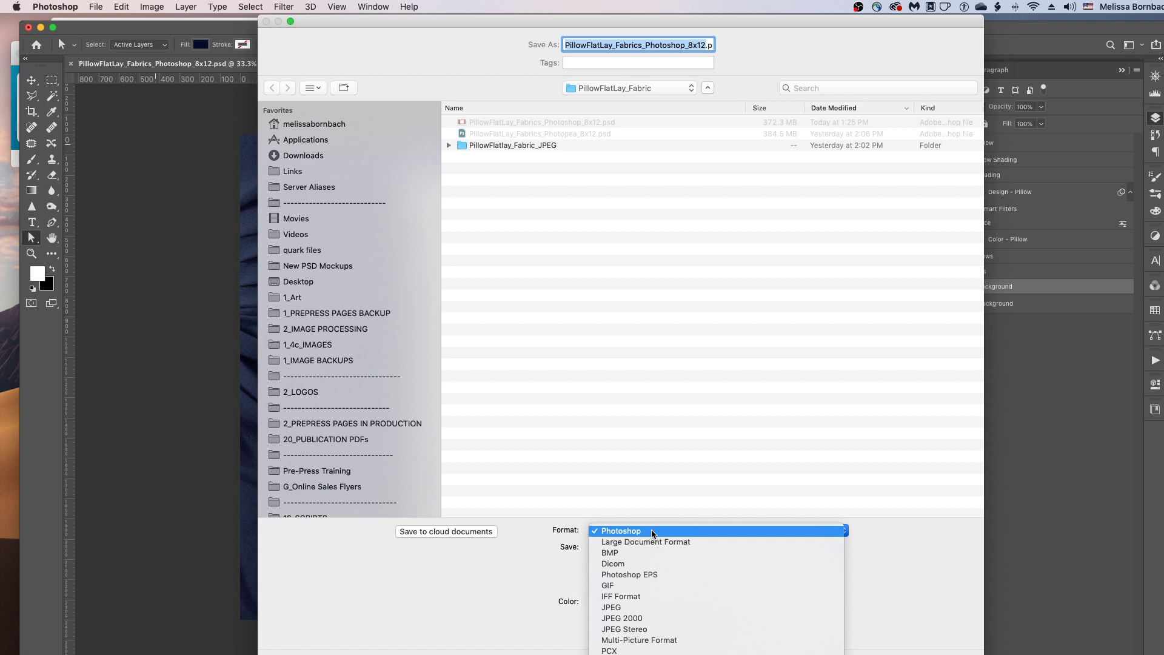
pyautogui.click(652, 531)
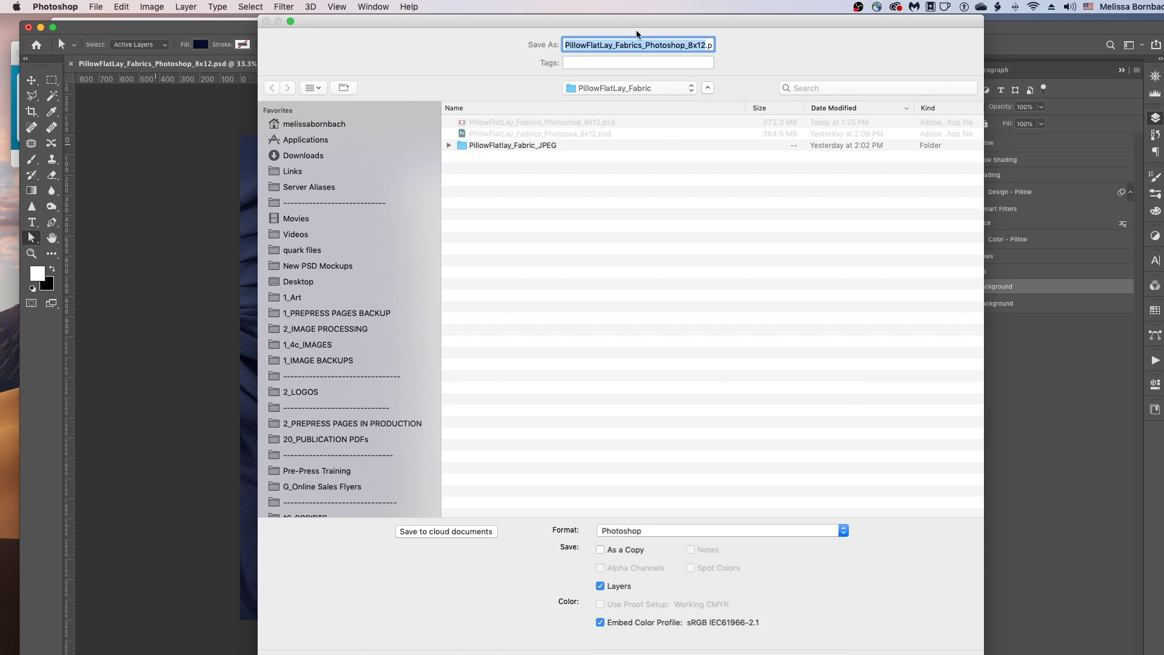
pyautogui.click(640, 45)
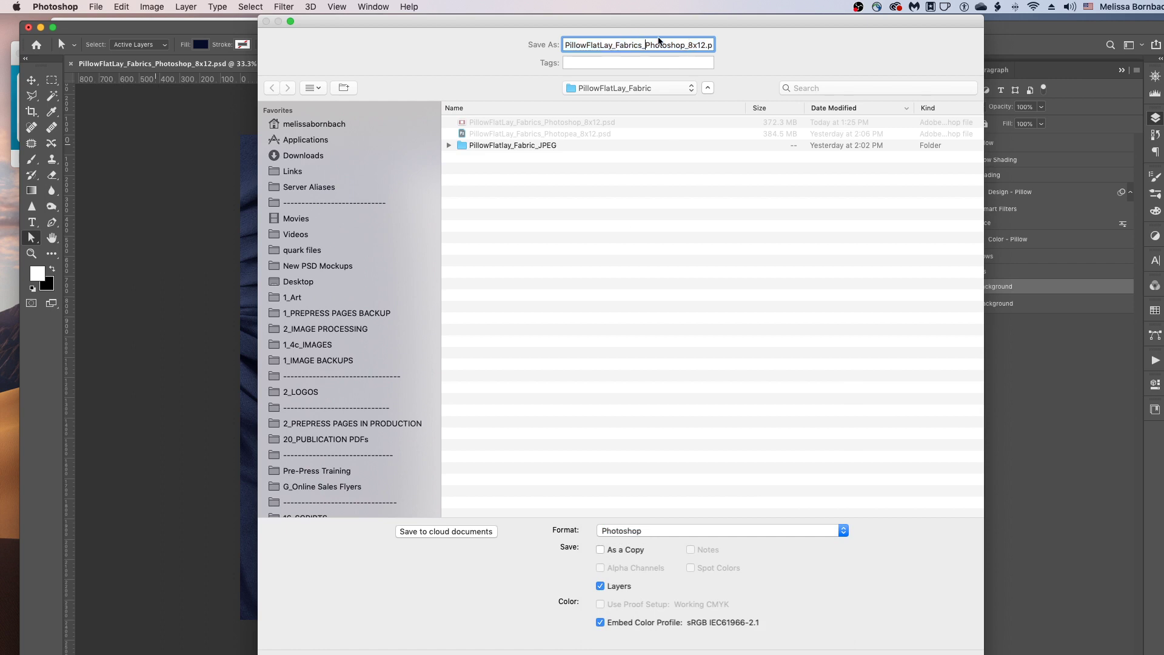
pyautogui.write('k')
pyautogui.press('BackSpace')
pyautogui.press('Escape')
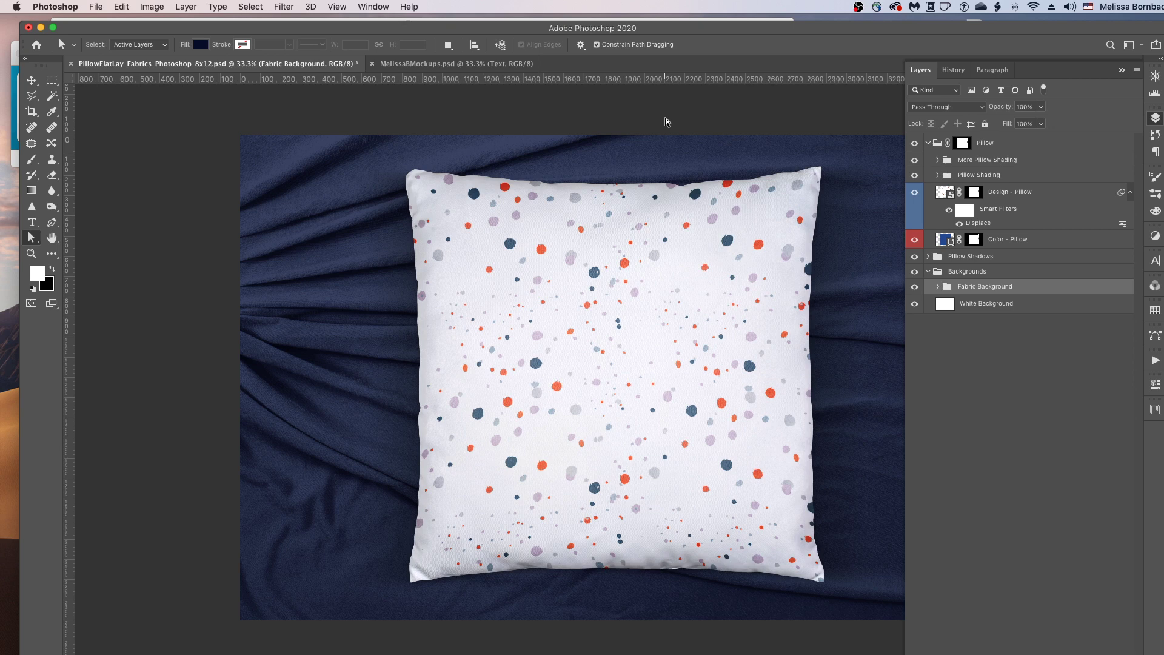
# Switch to the MelissaBMockups.psd document showing the logo card on a brick wall.
pyautogui.click(476, 68)
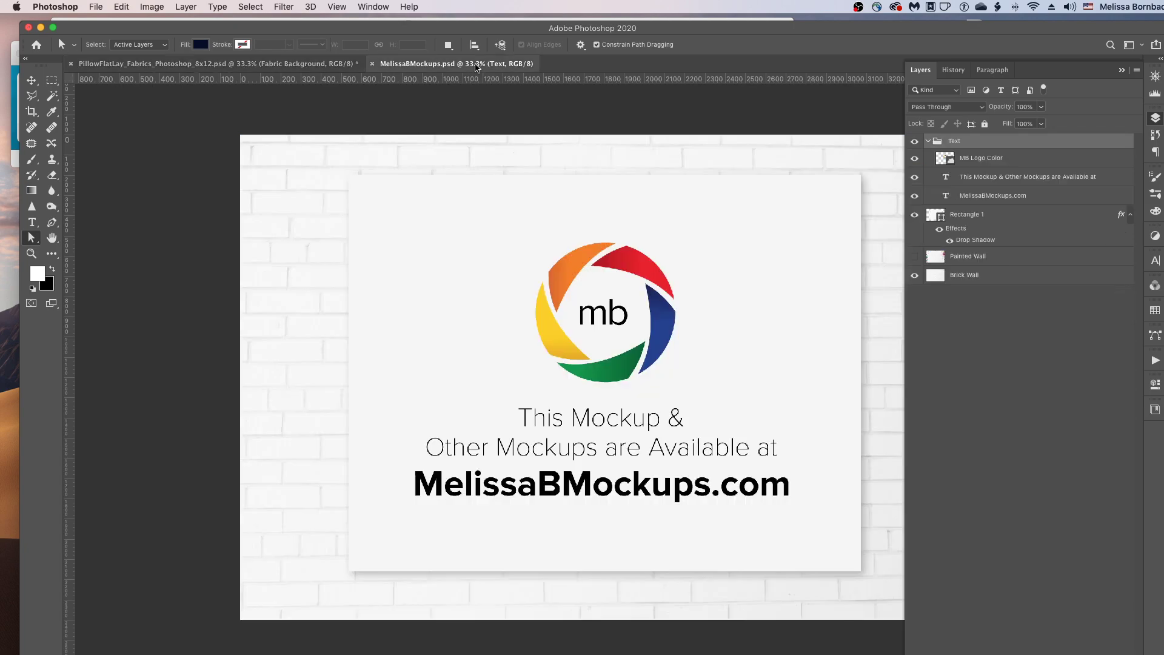